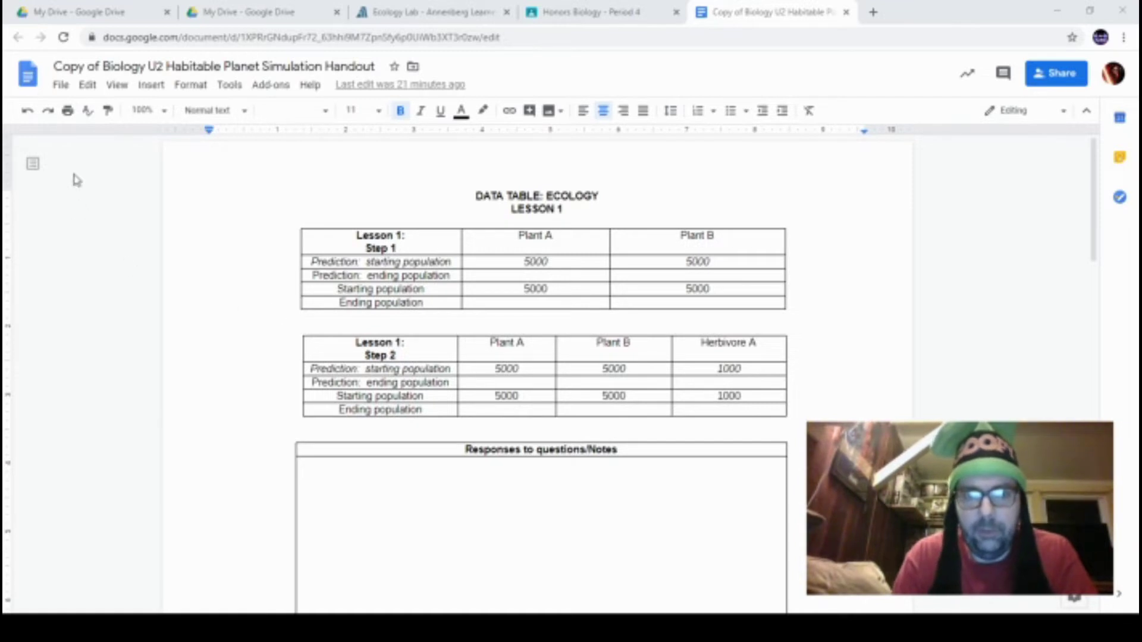
Switch to the Ecology Lab lesson page showing The Producers Step 1 instructions
click(413, 24)
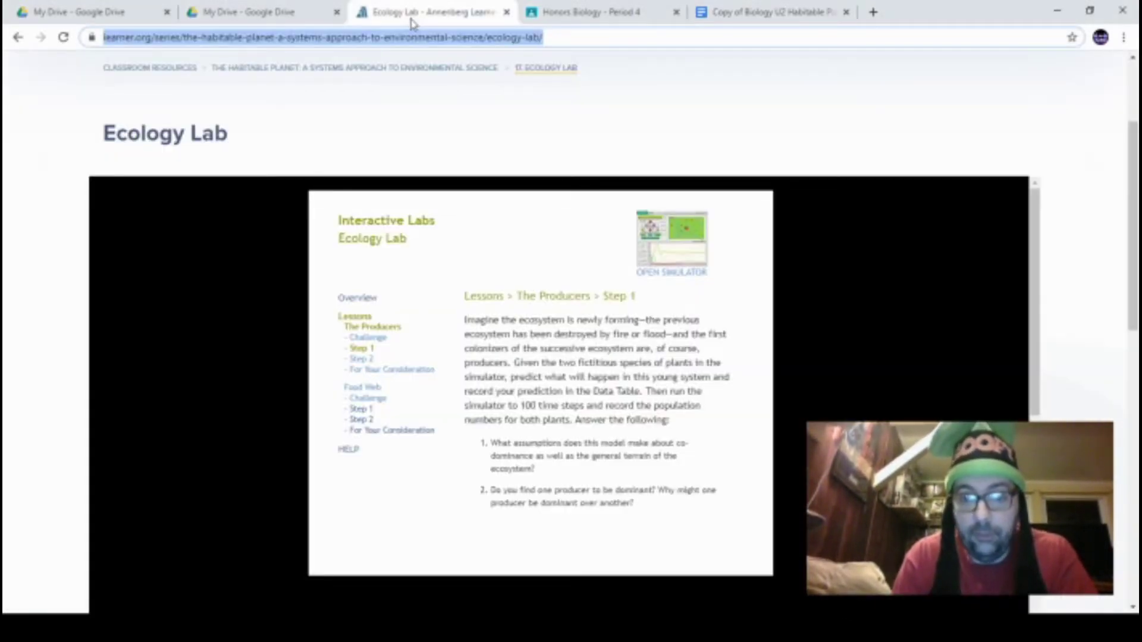
Read The Producers Challenge, Step 1, Step 2 and For Your Consideration pages
click(377, 338)
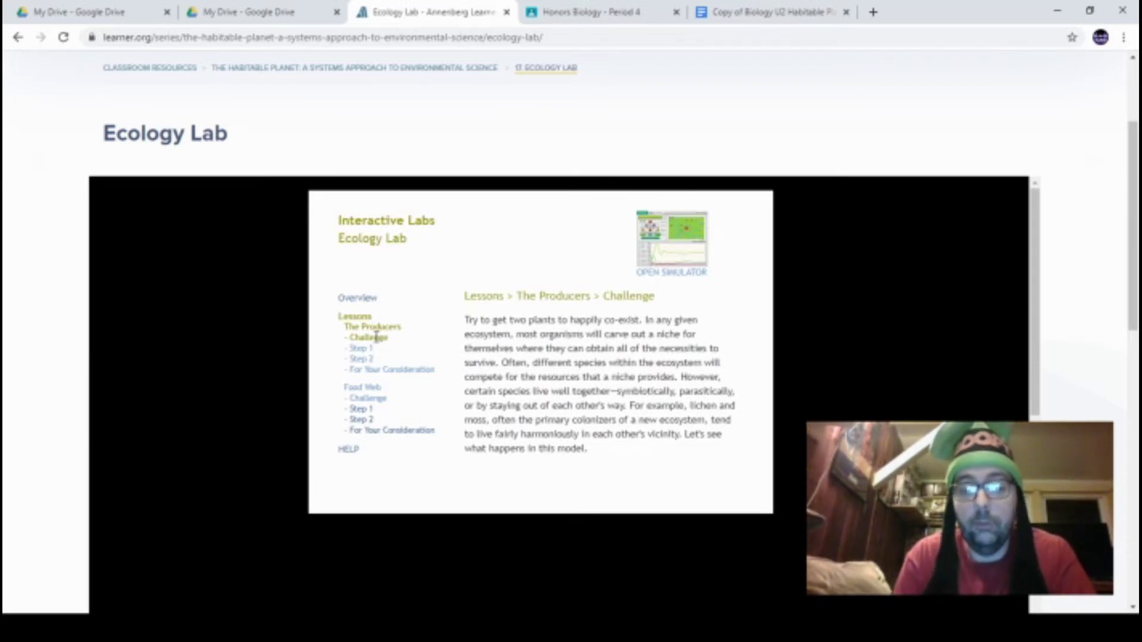
click(362, 349)
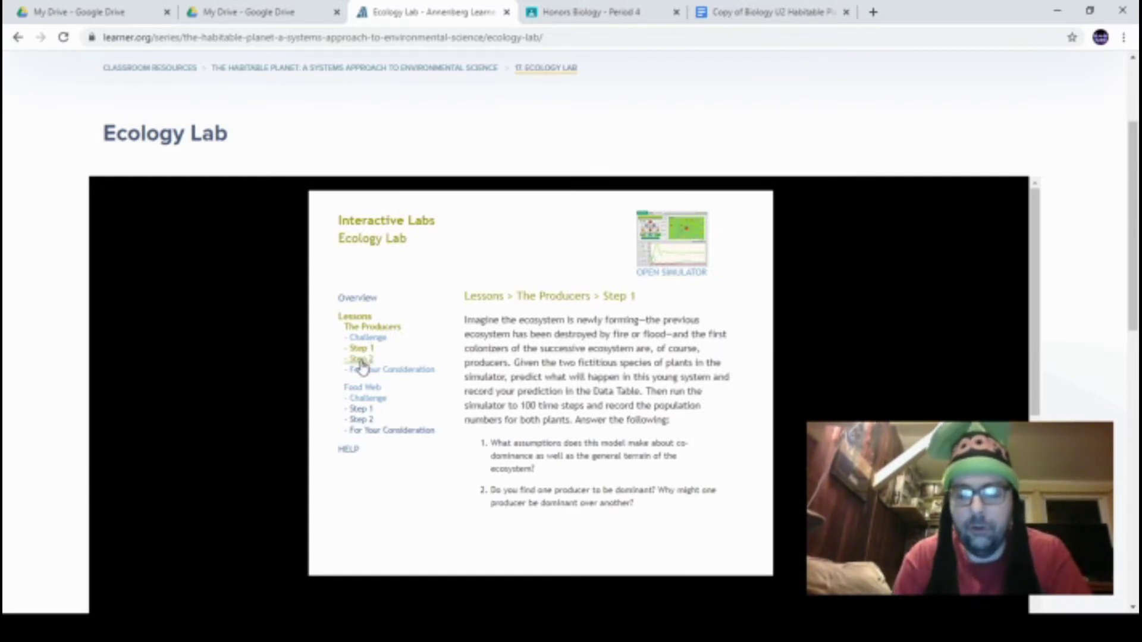
click(364, 358)
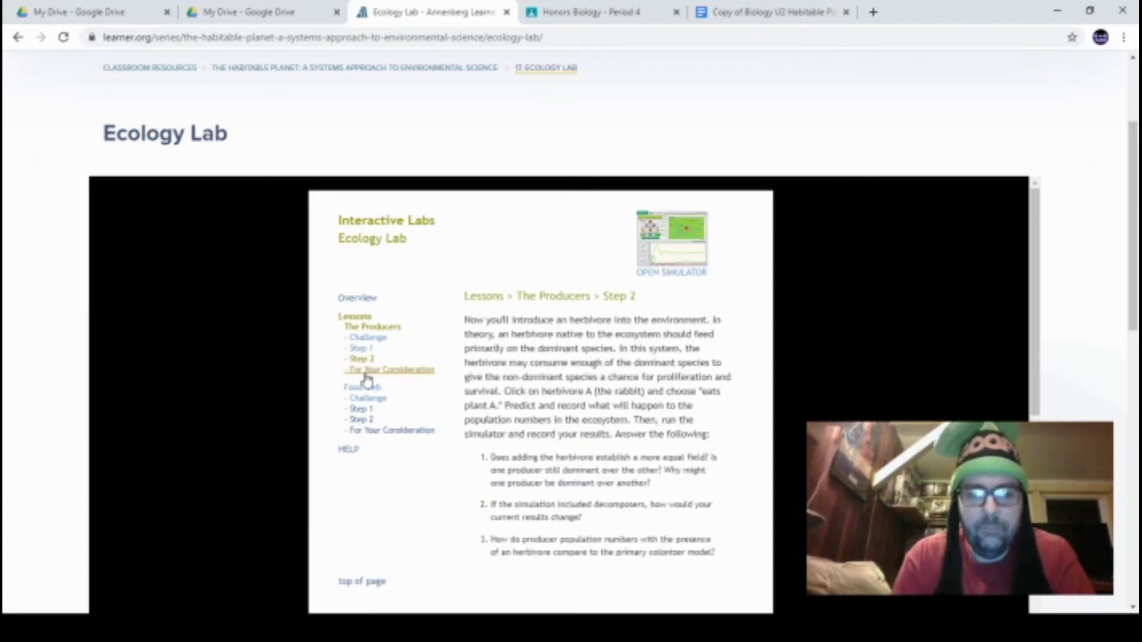
click(369, 369)
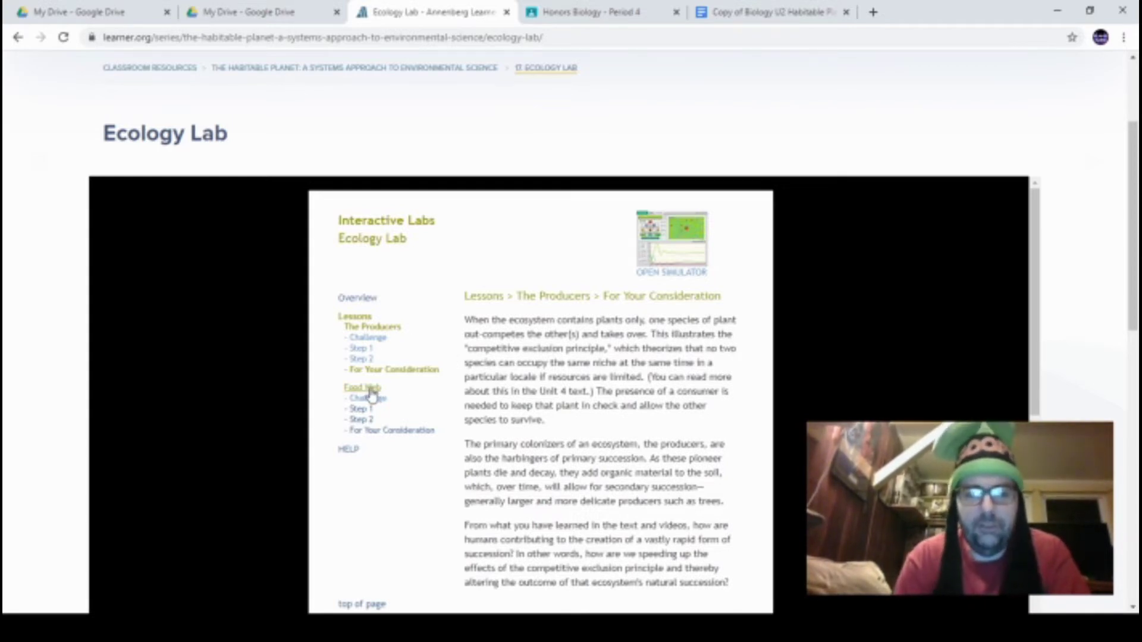
Read the Food Web Challenge, Step 1, Step 2 and For Your Consideration pages, then return to the handout
click(370, 389)
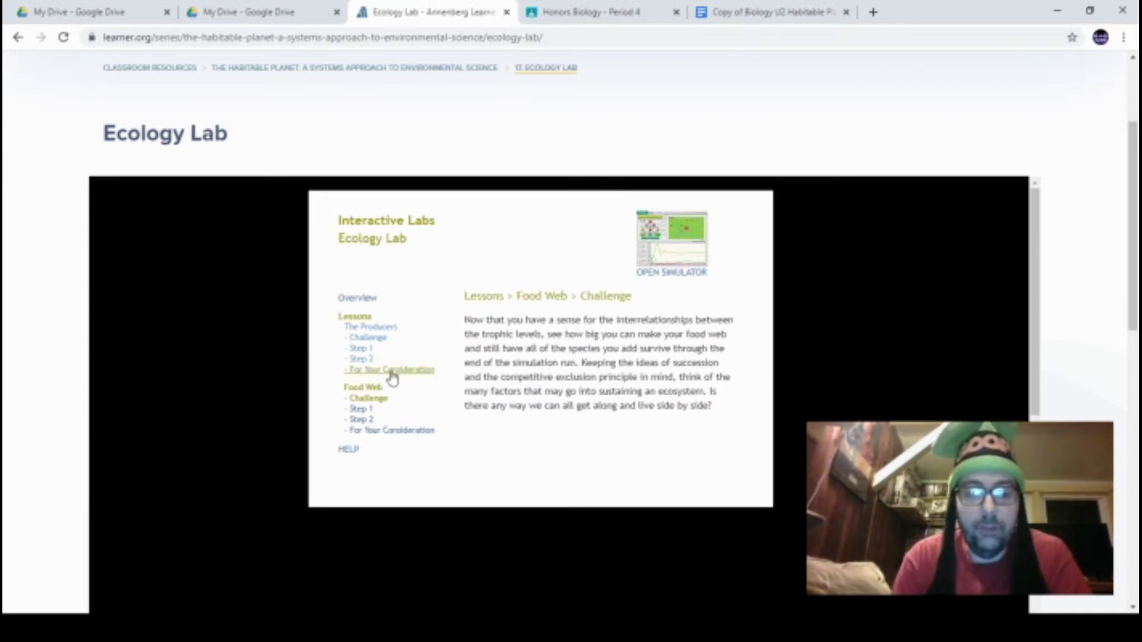
click(360, 409)
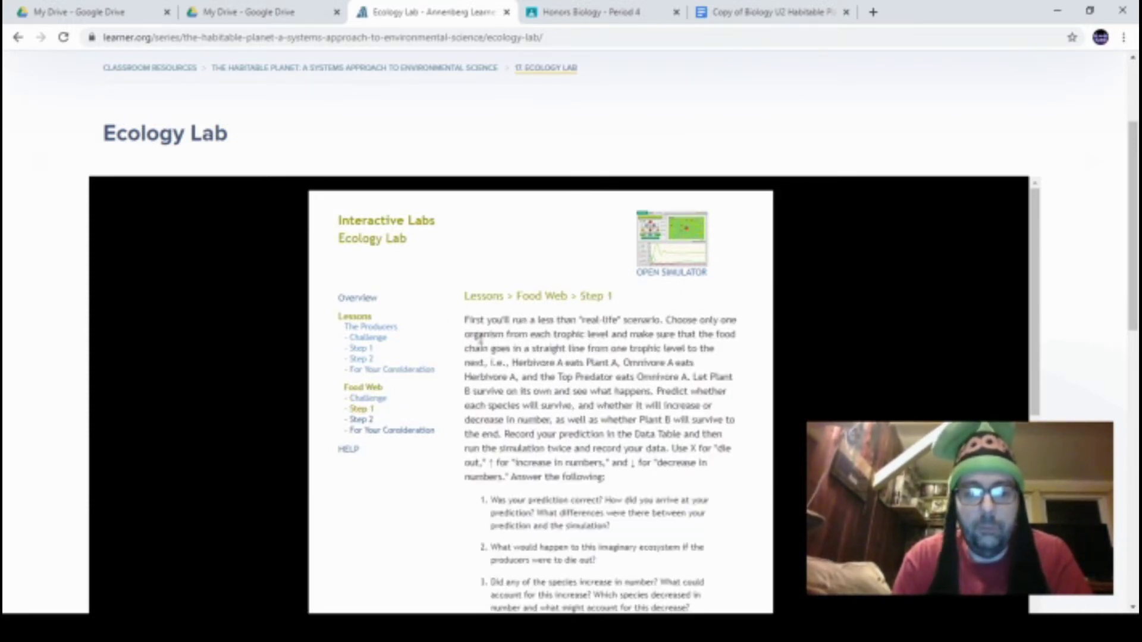
click(361, 419)
click(377, 430)
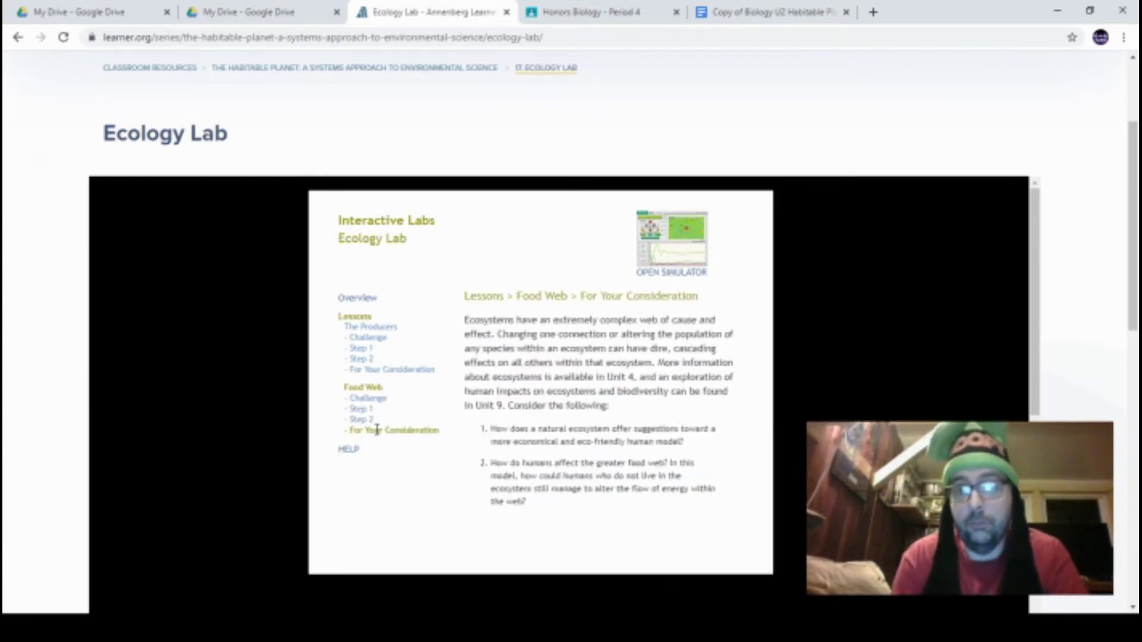
click(388, 329)
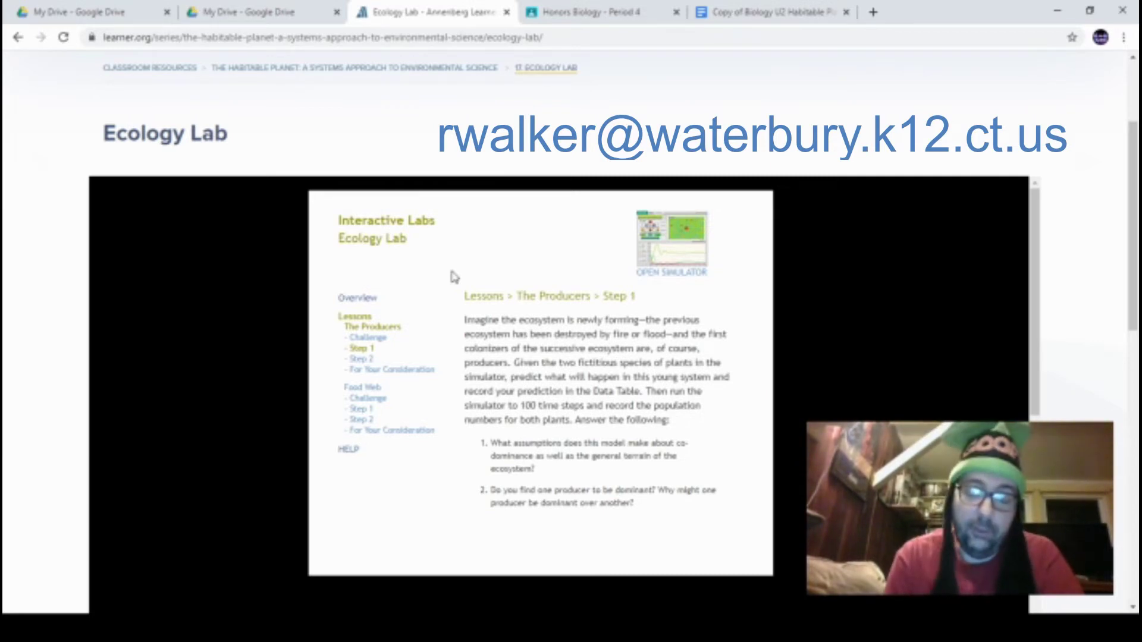
click(727, 12)
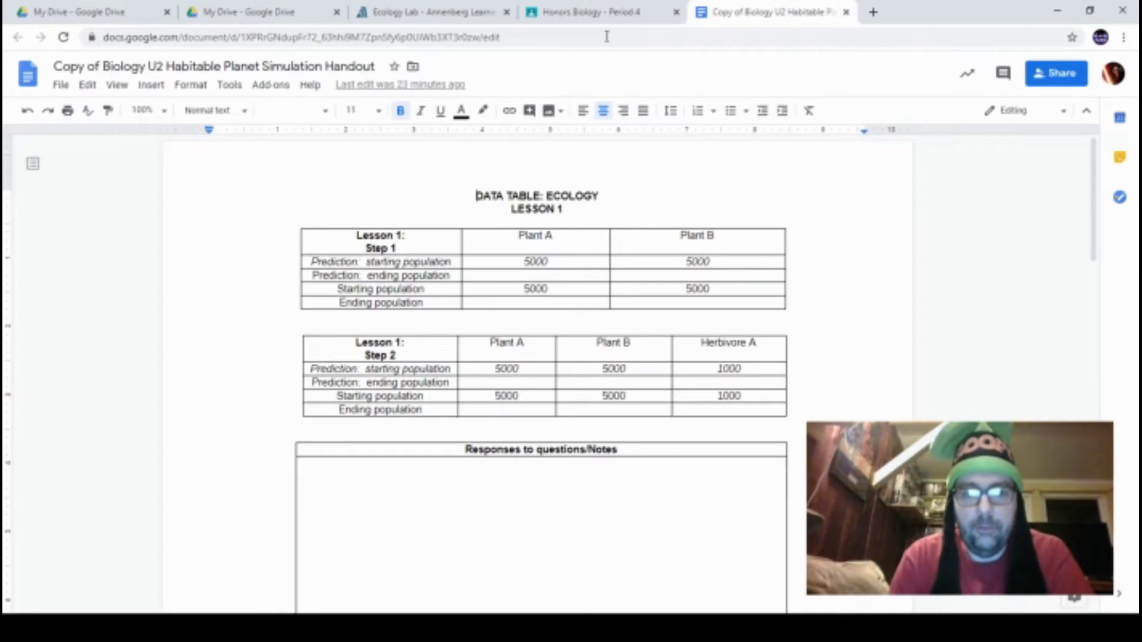
Launch the Ecology Lab simulator in a new tab, starting at Day 0 with Plants A and B
click(492, 17)
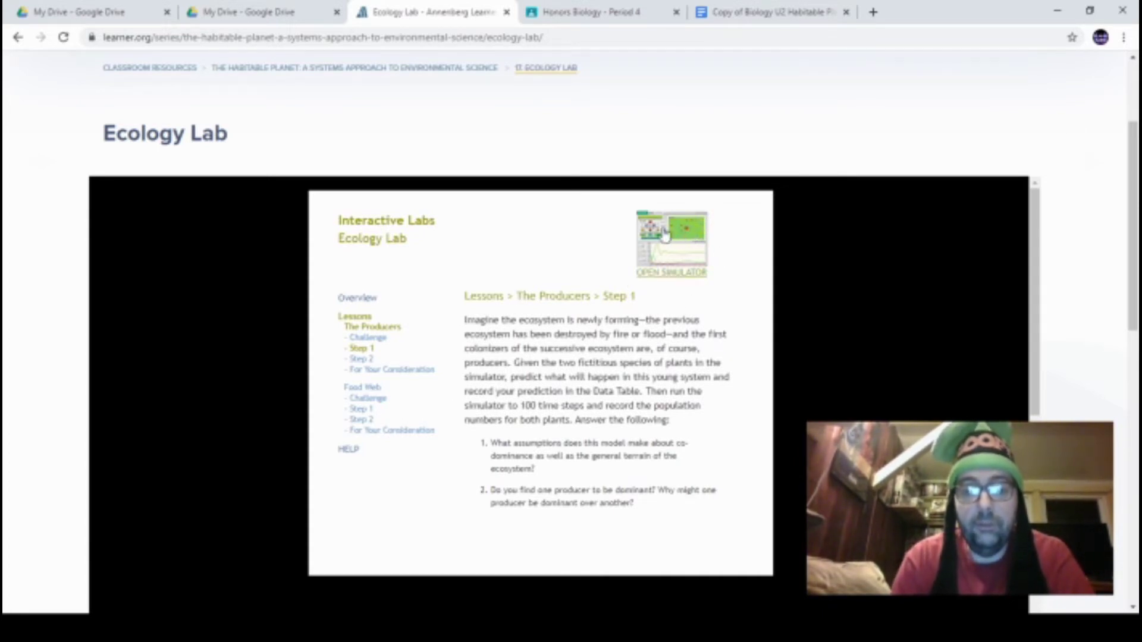
click(665, 275)
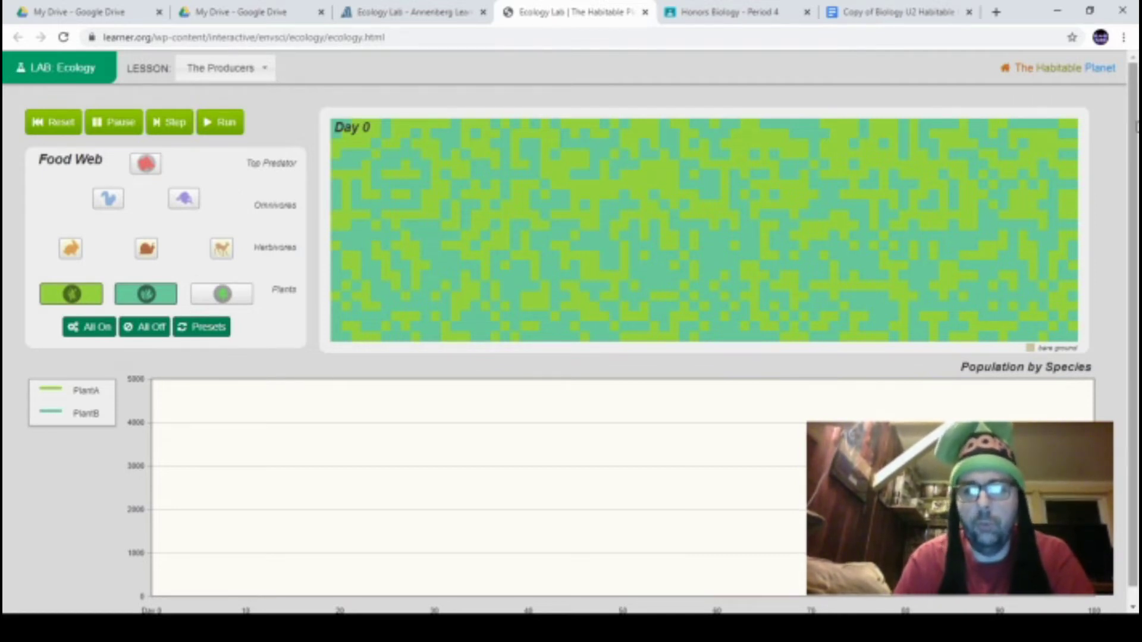
scroll(1112, 172, down, 1)
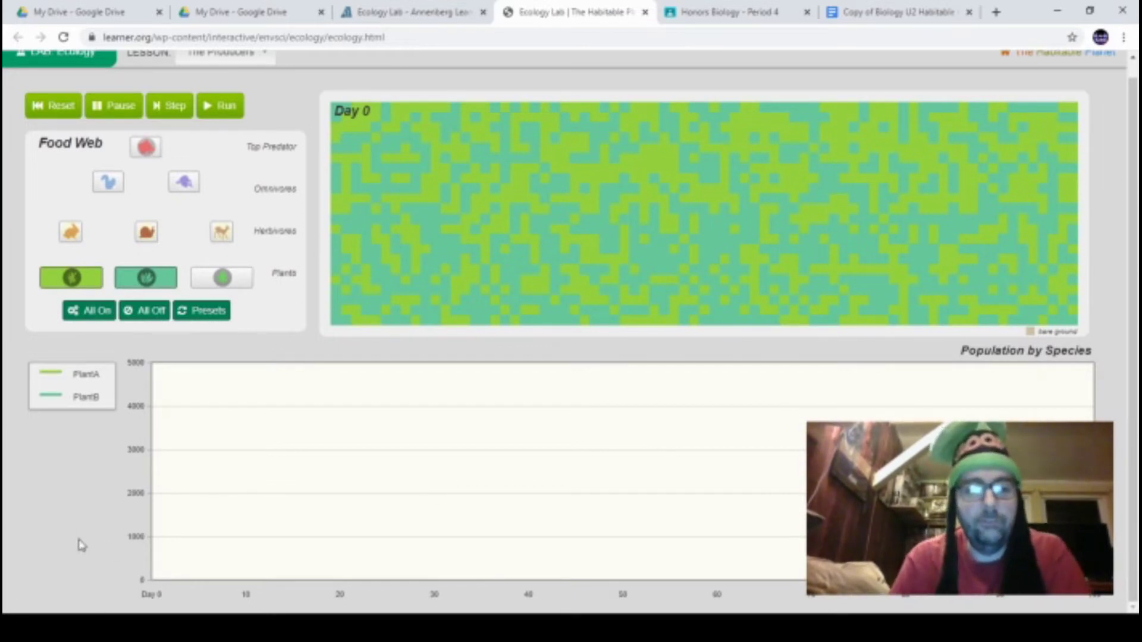
click(747, 16)
Enter predicted ending populations of 2462 for Plant A and 2463 for Plant B
click(874, 13)
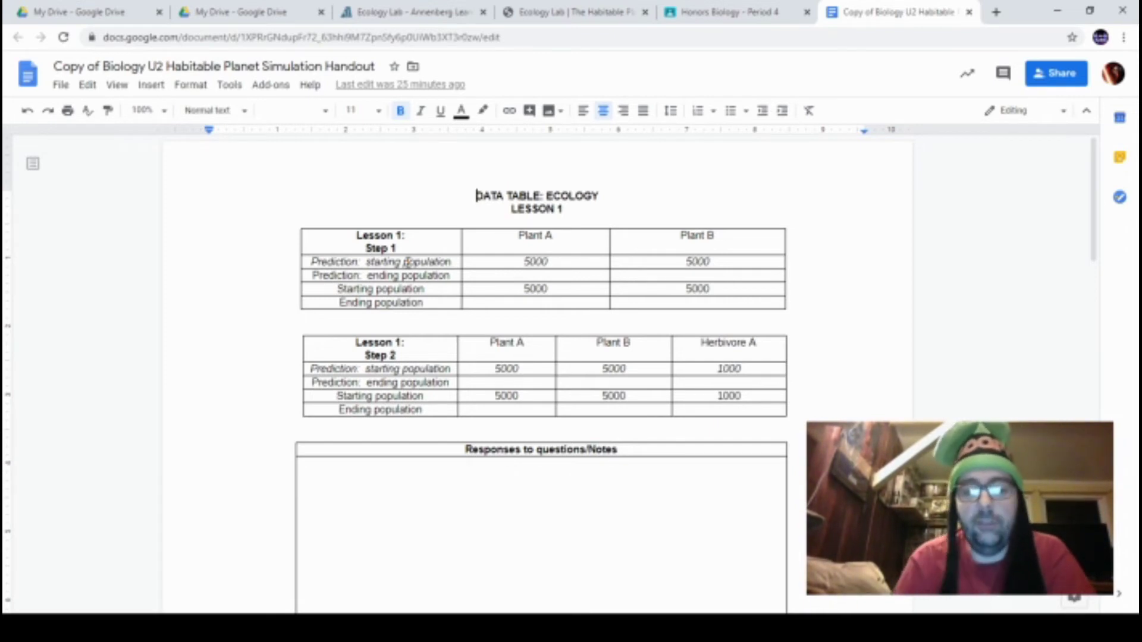
click(531, 275)
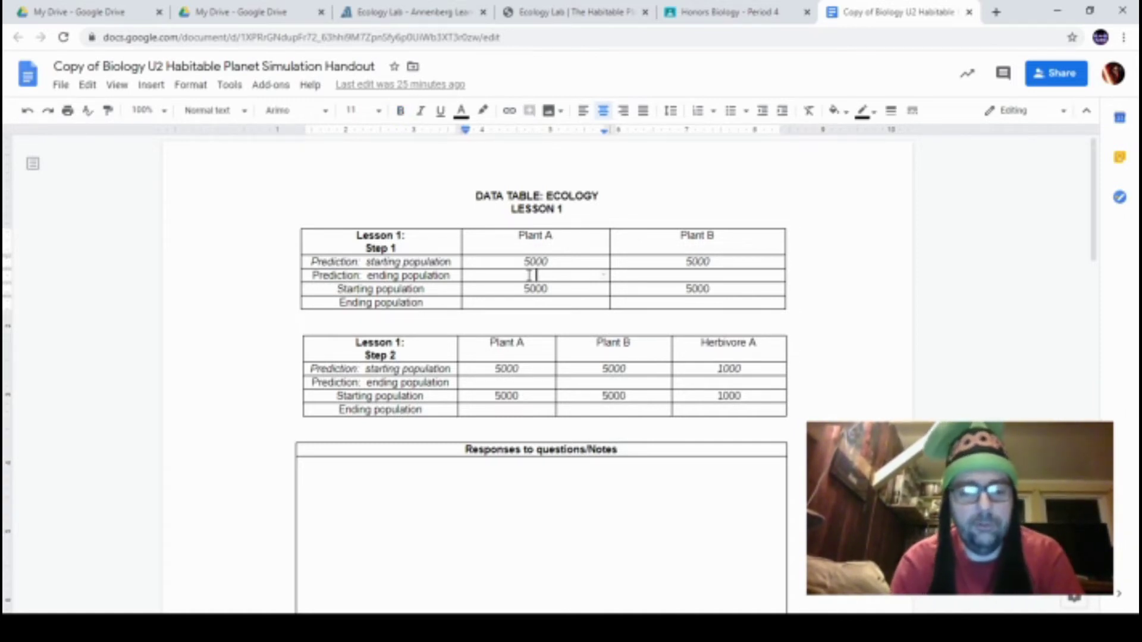
text(24)
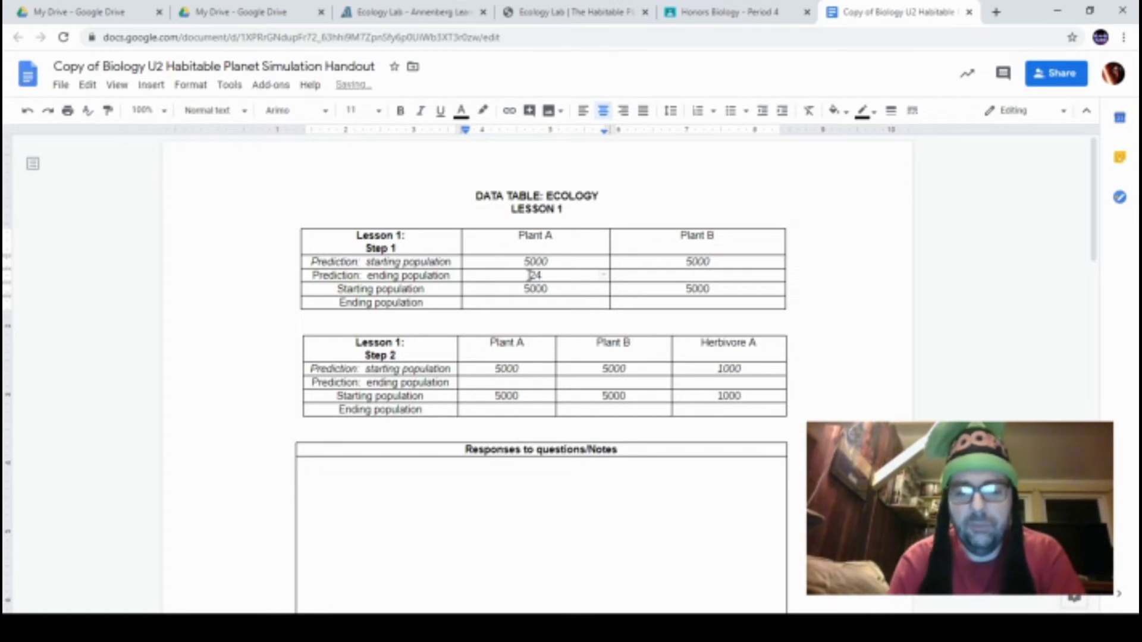
text(0)
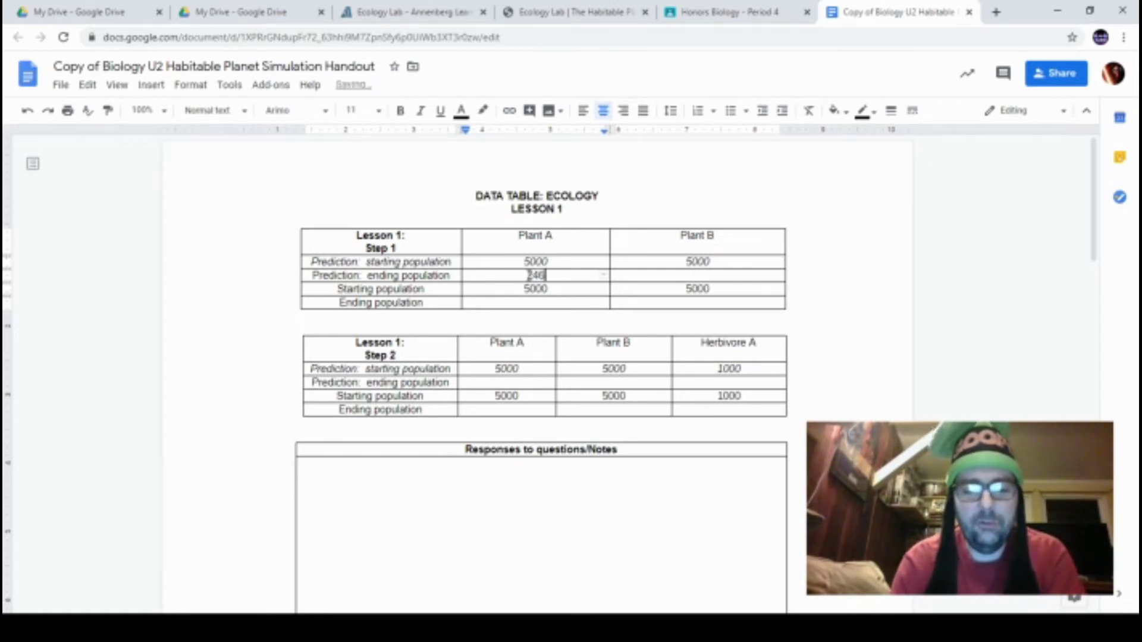
text(2)
key(Tab)
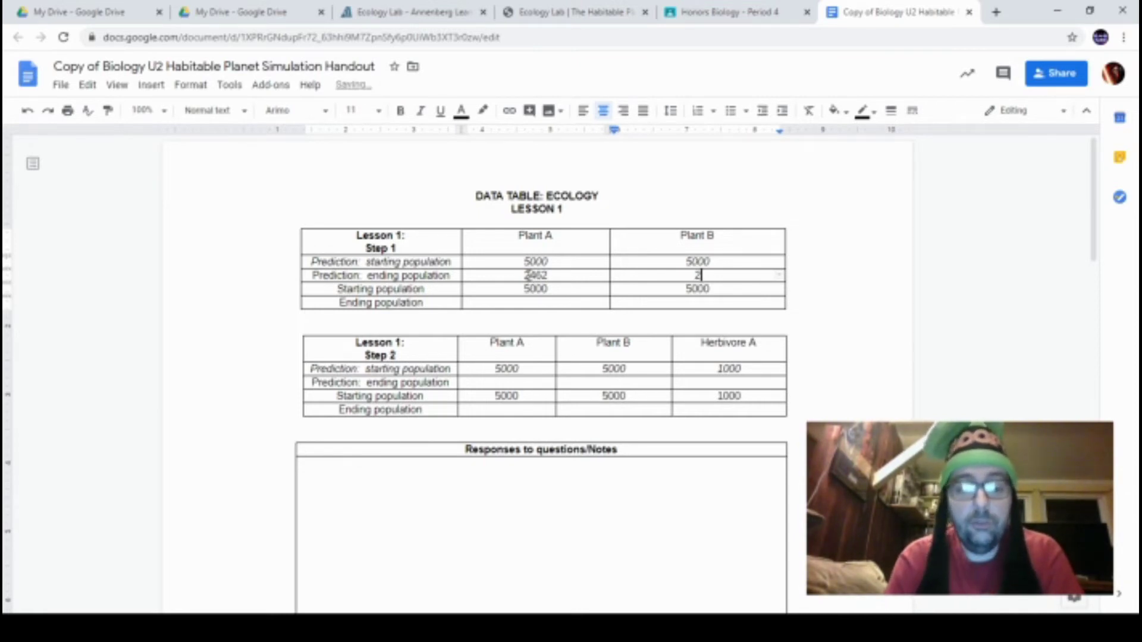
text(2463)
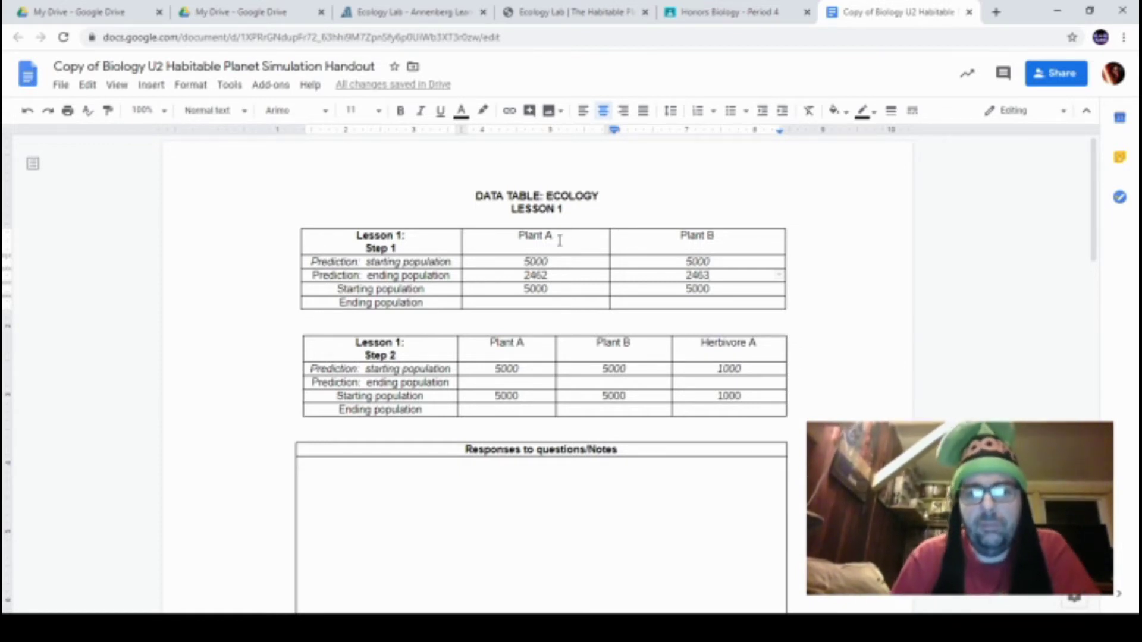
click(583, 13)
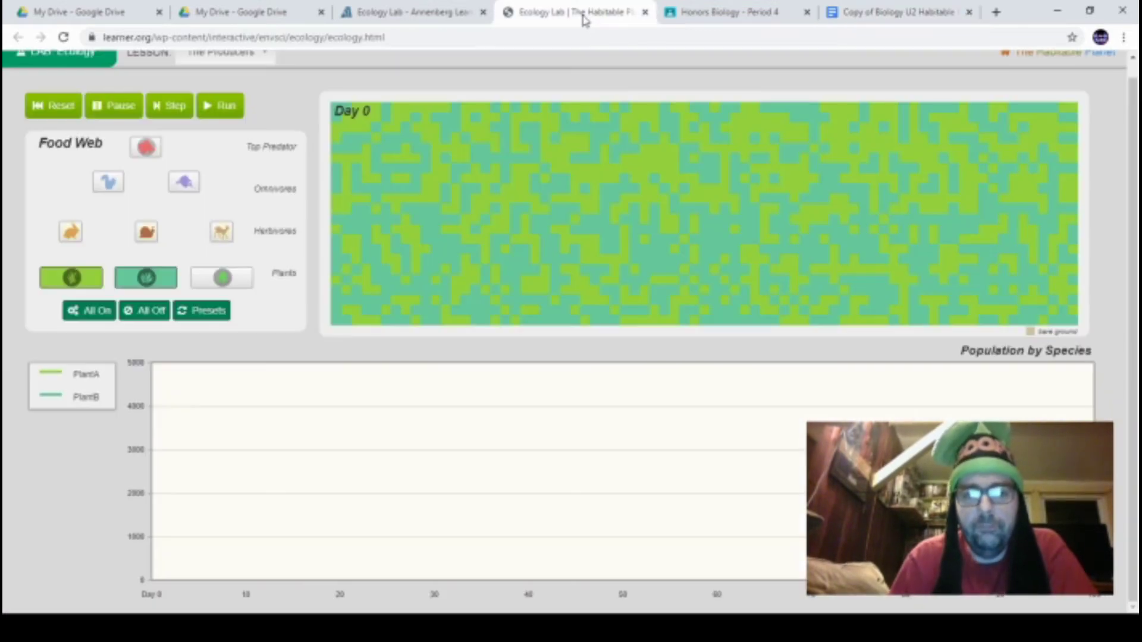
Run the simulation to Day 100 and read Plant A's final value of 10000 from the graph
click(229, 117)
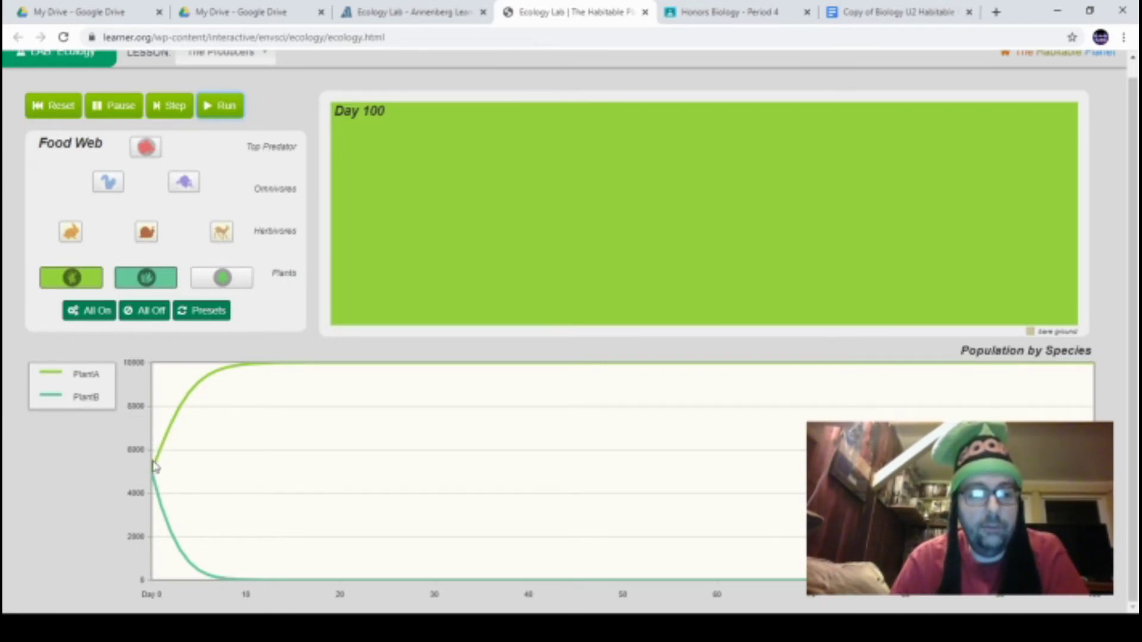
mouse_move(165, 457)
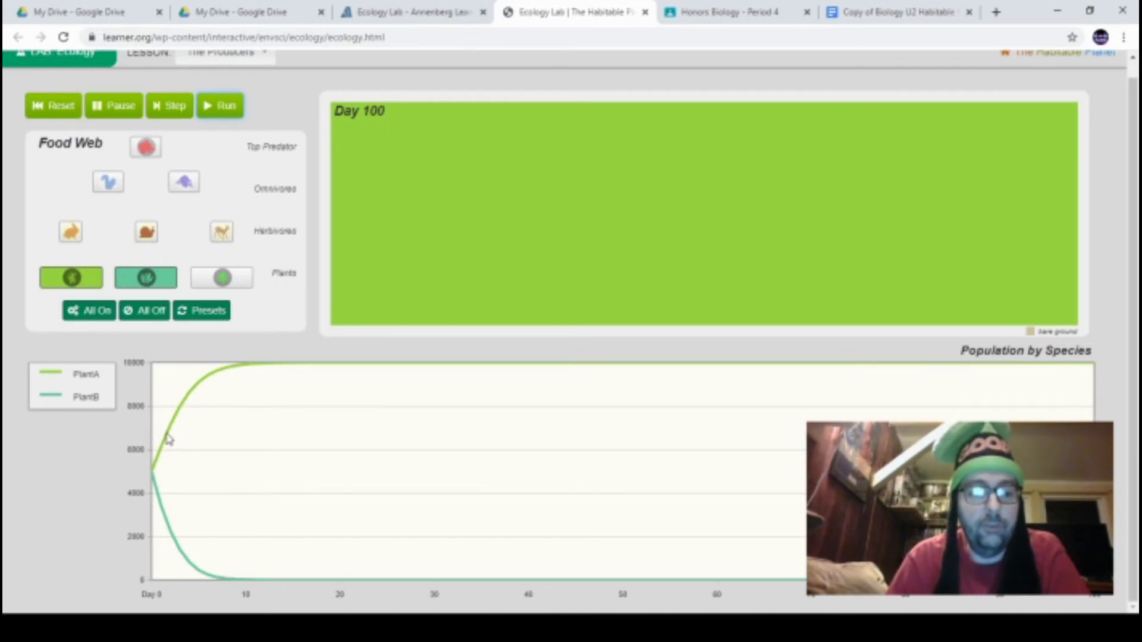
mouse_move(192, 395)
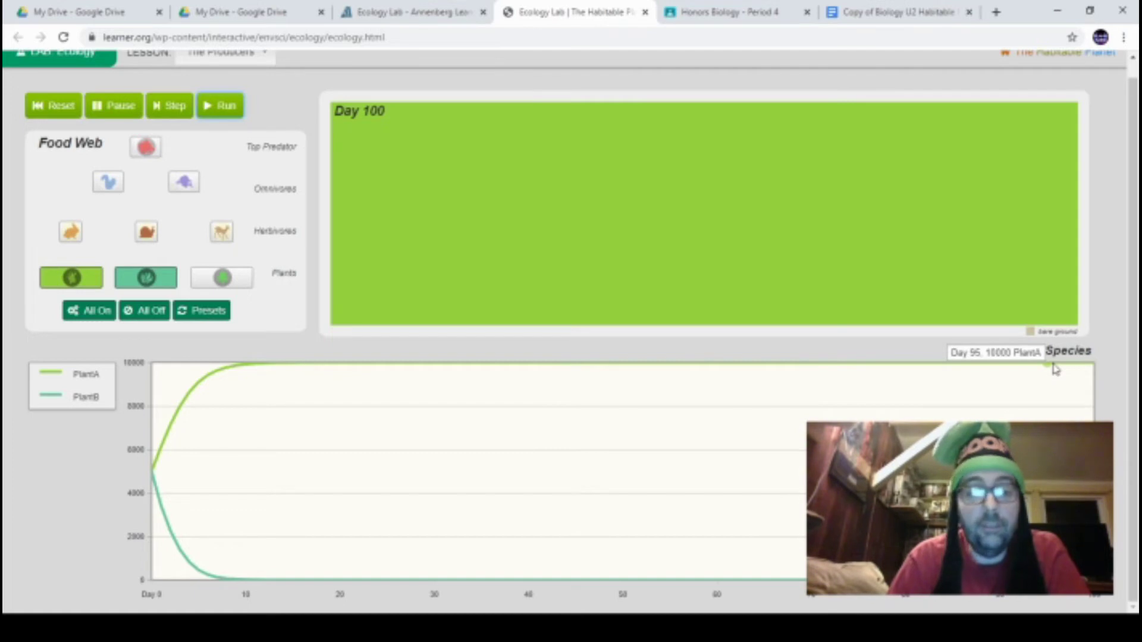
click(901, 17)
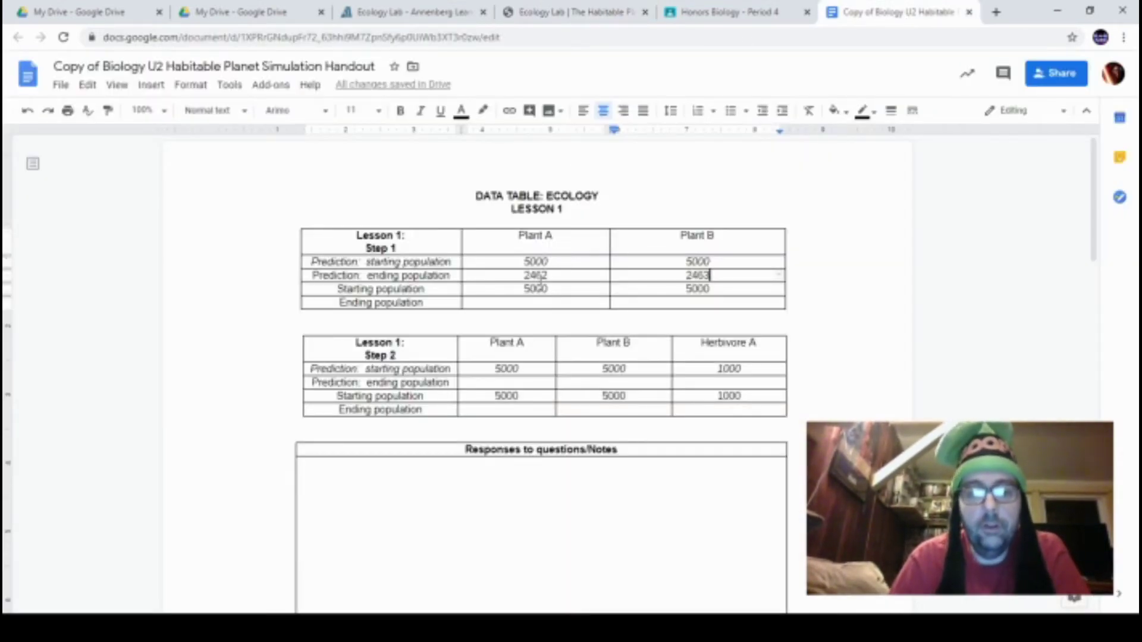
Record ending populations of 10,000 for Plant A and 0 for Plant B, rechecking the simulator
click(535, 302)
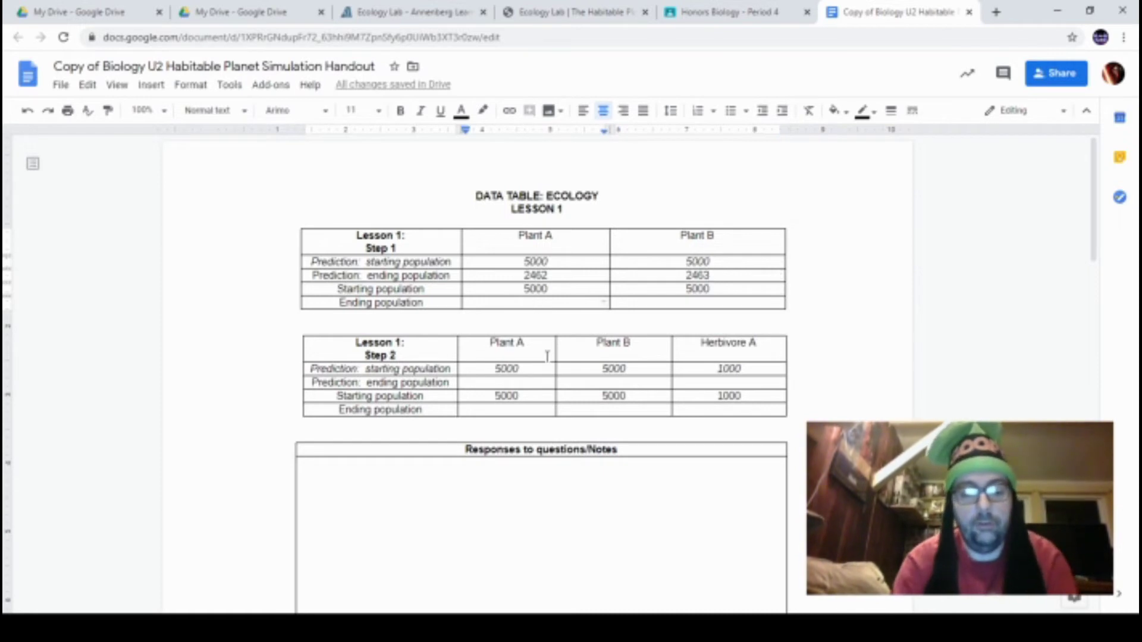
text(10,000)
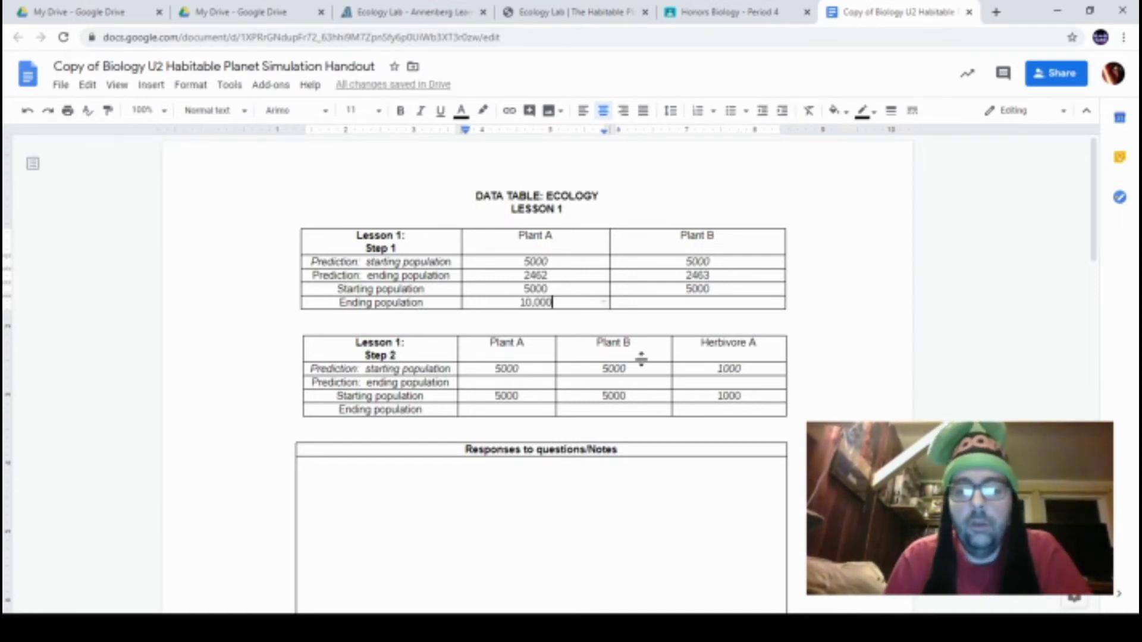
click(568, 17)
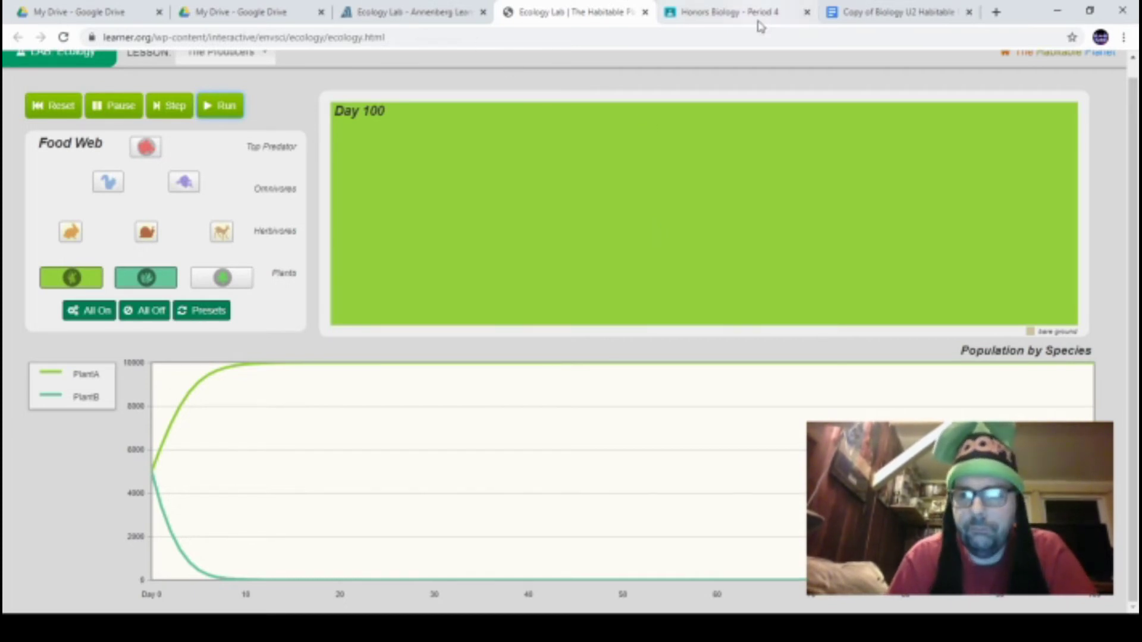
click(893, 12)
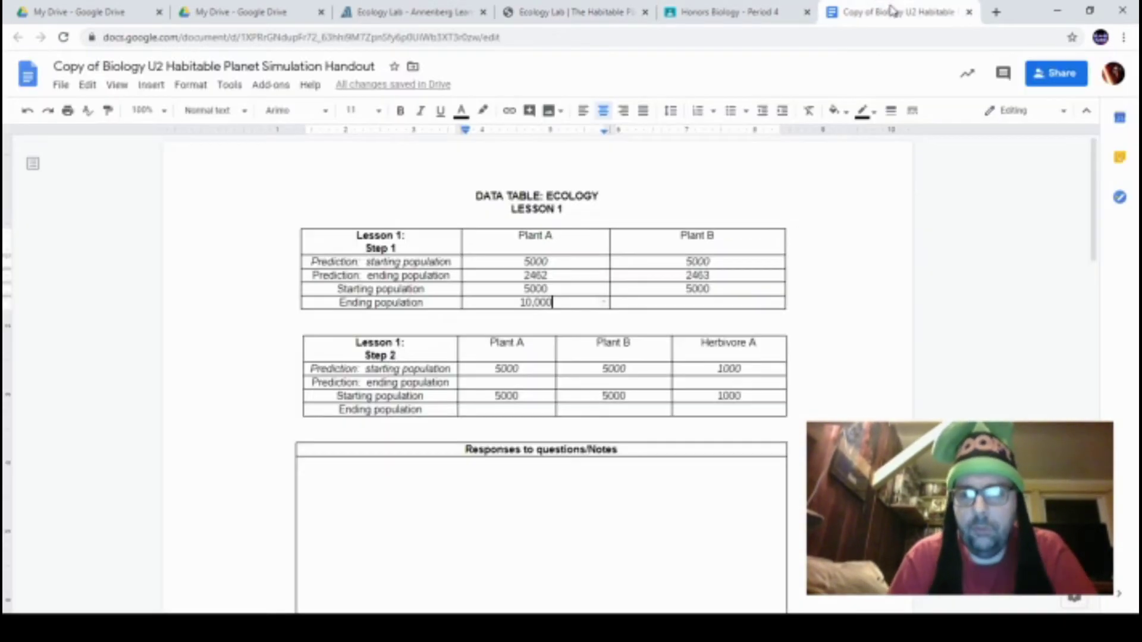
click(693, 304)
text(0)
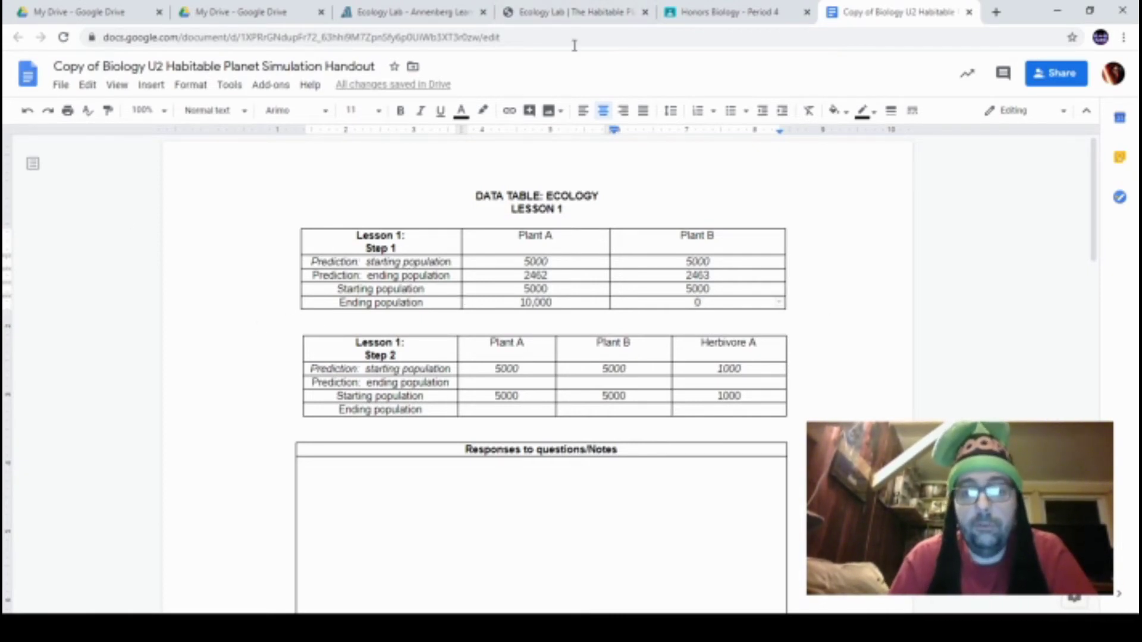
Display The Producers Step 2 instructions, then bring the Day 100 simulator back to the front
click(576, 17)
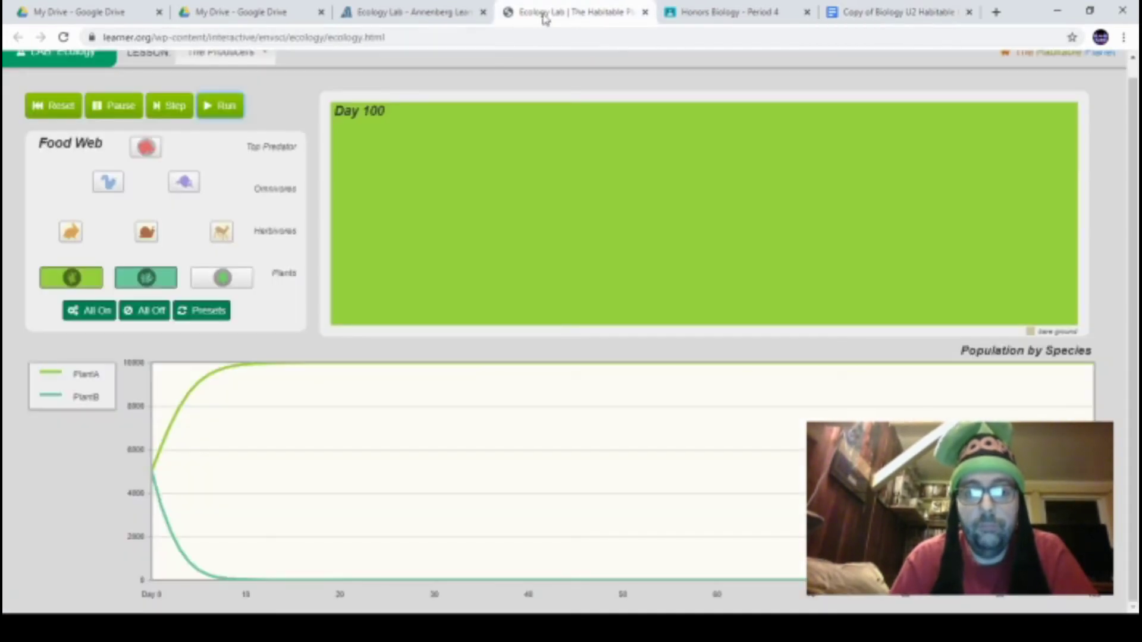
click(431, 18)
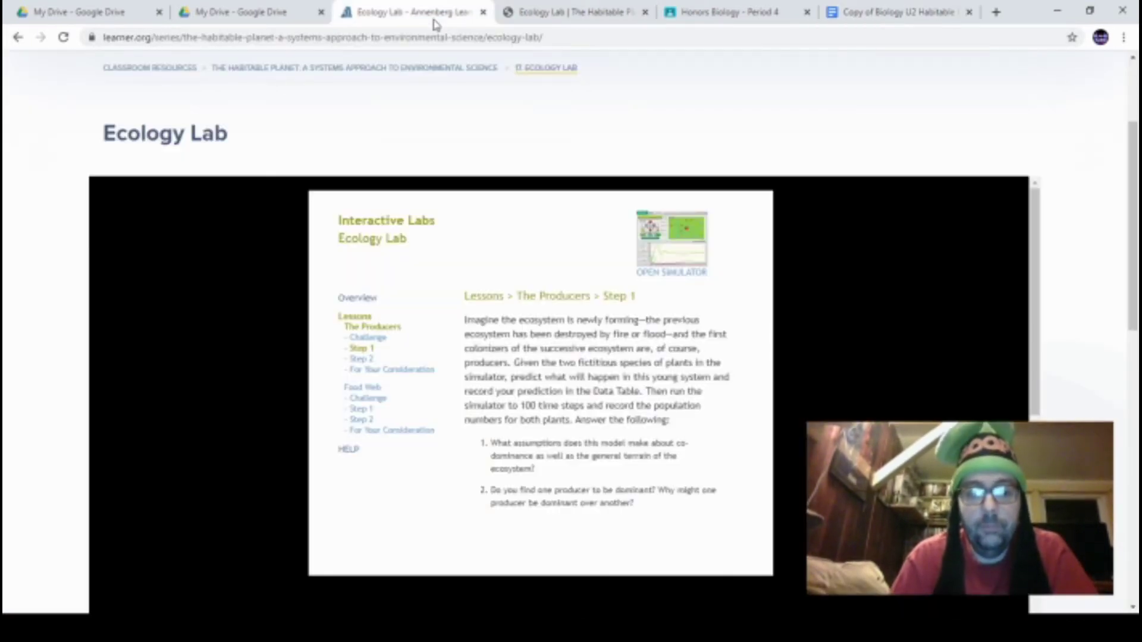
click(364, 359)
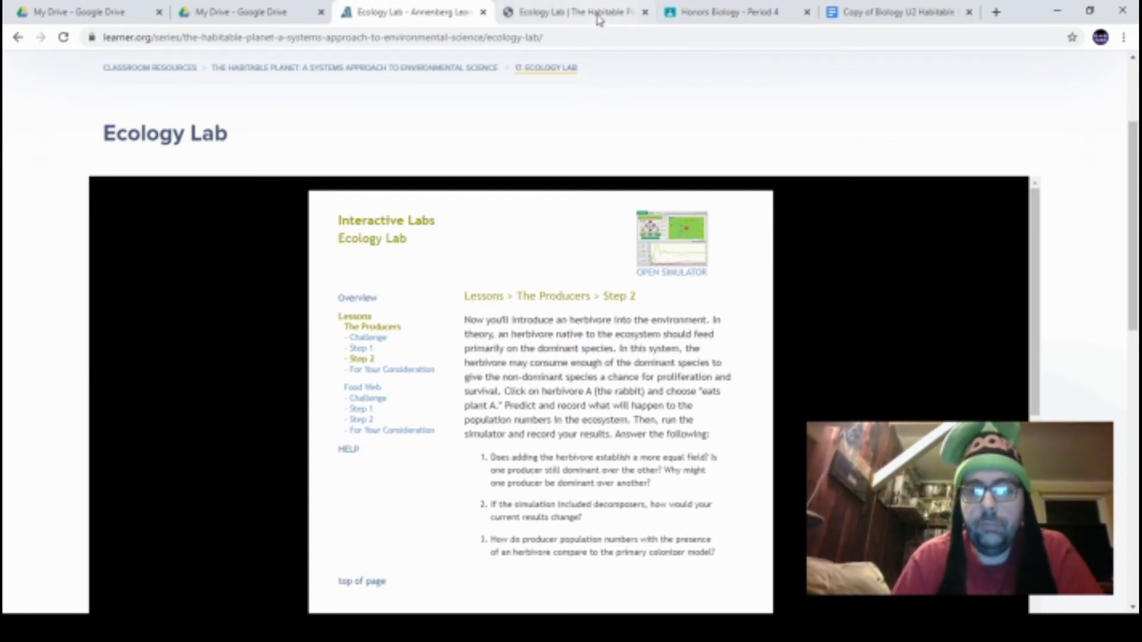
click(632, 13)
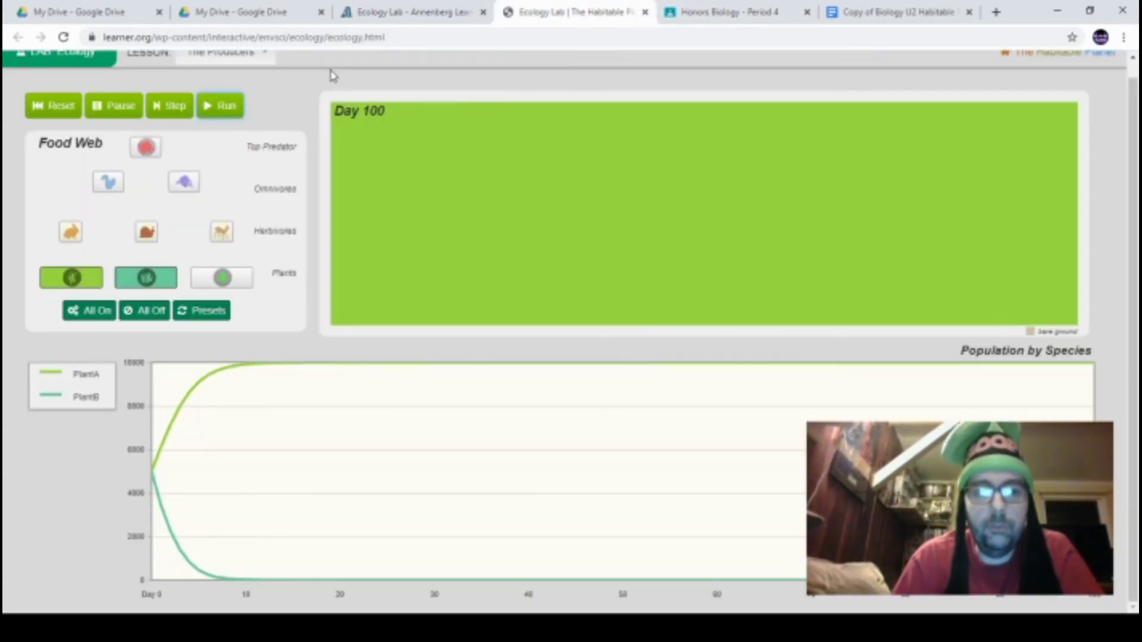
click(953, 12)
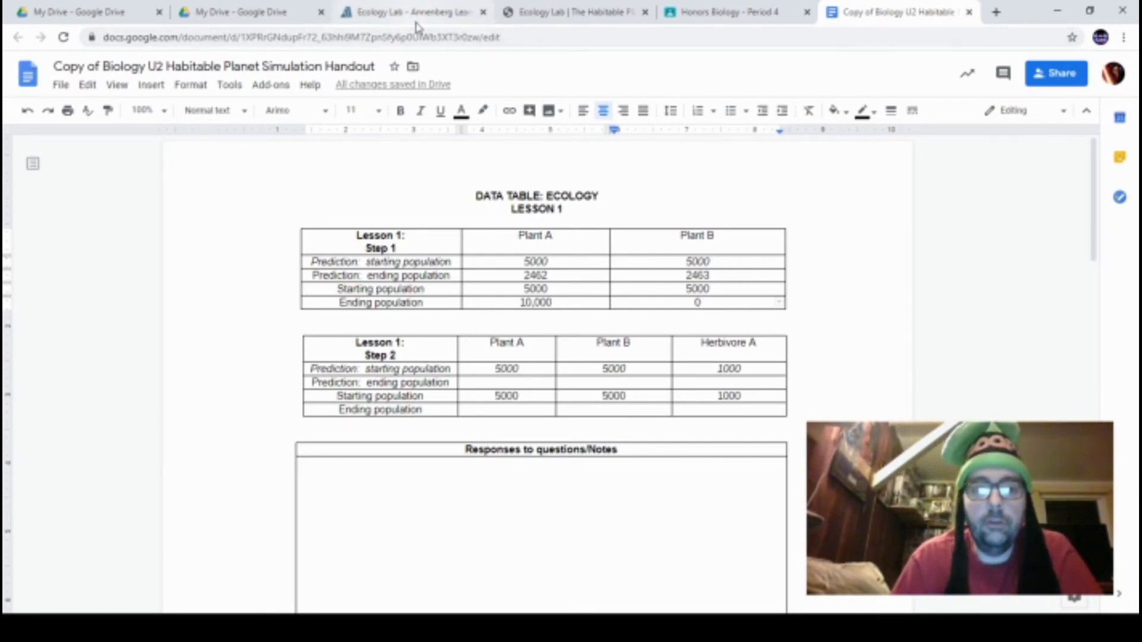
click(550, 12)
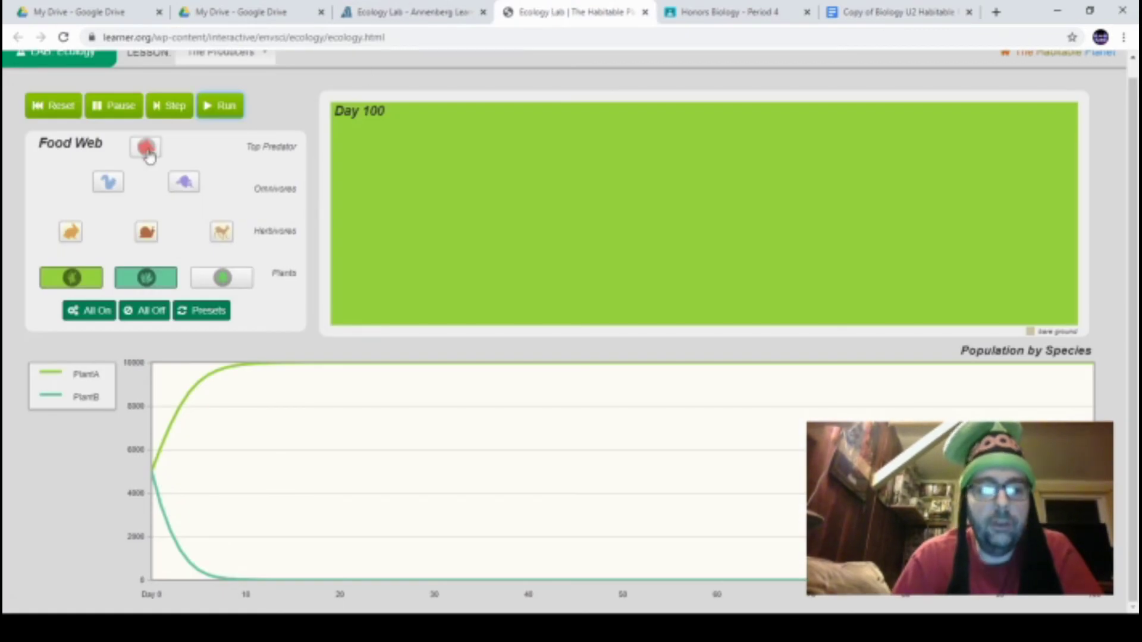
Reset the simulator to Day 0 and add Herbivore A set to eat PlantA
click(69, 117)
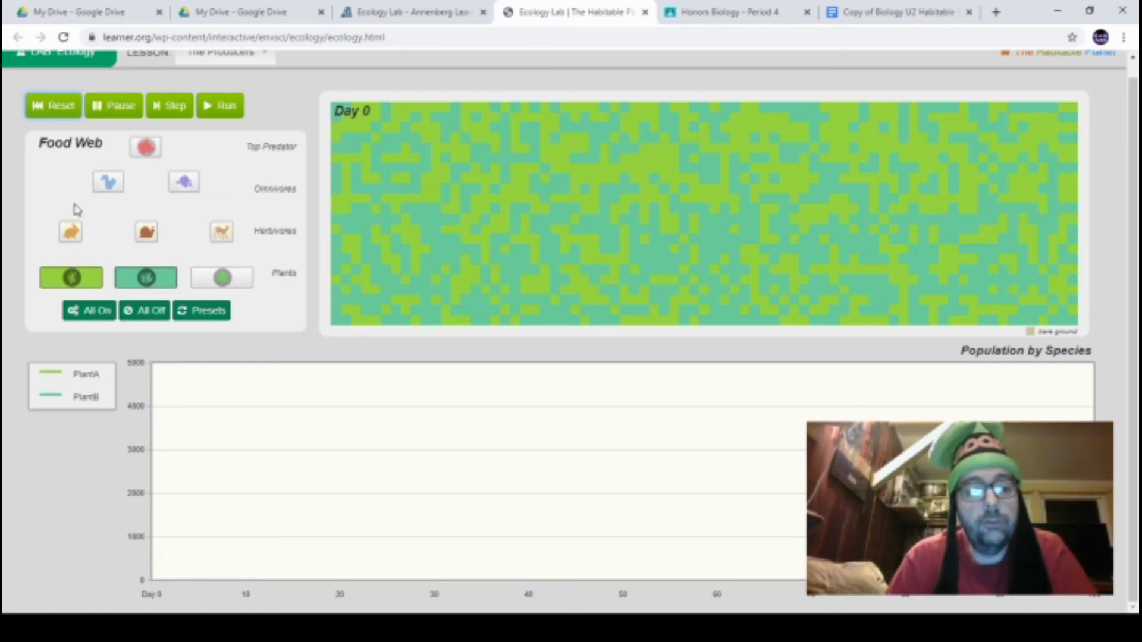
click(81, 241)
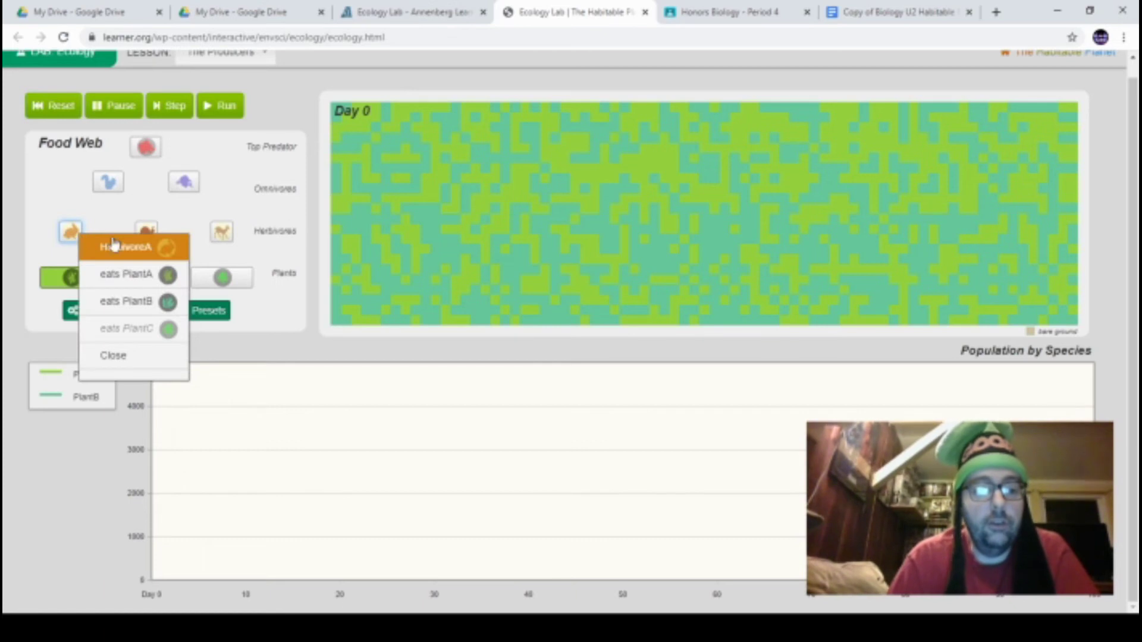
click(137, 275)
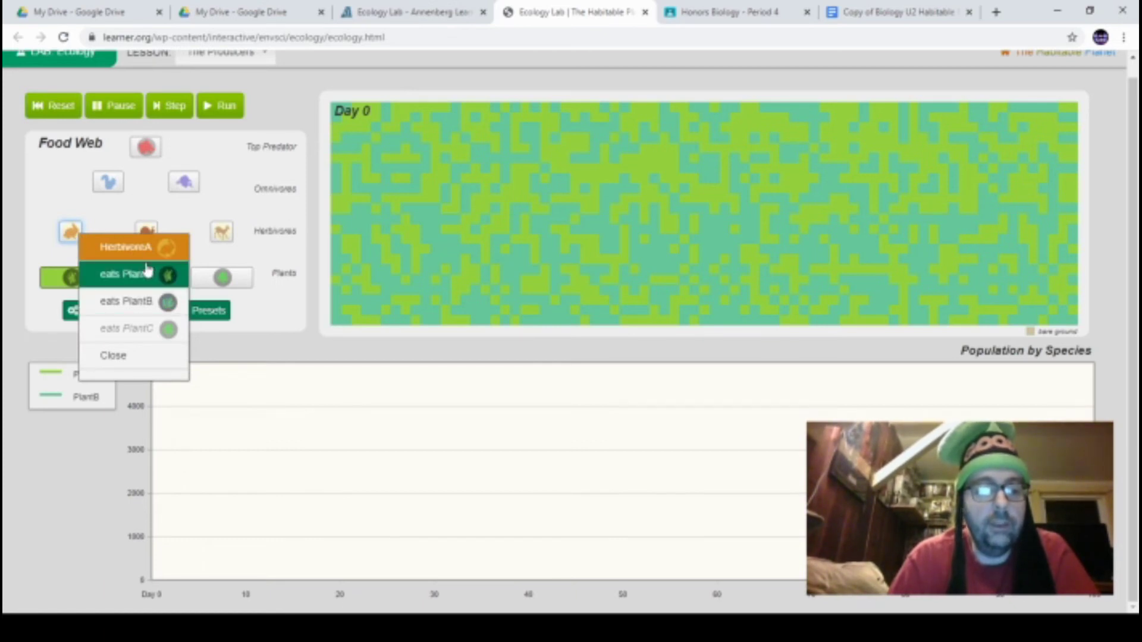
click(148, 271)
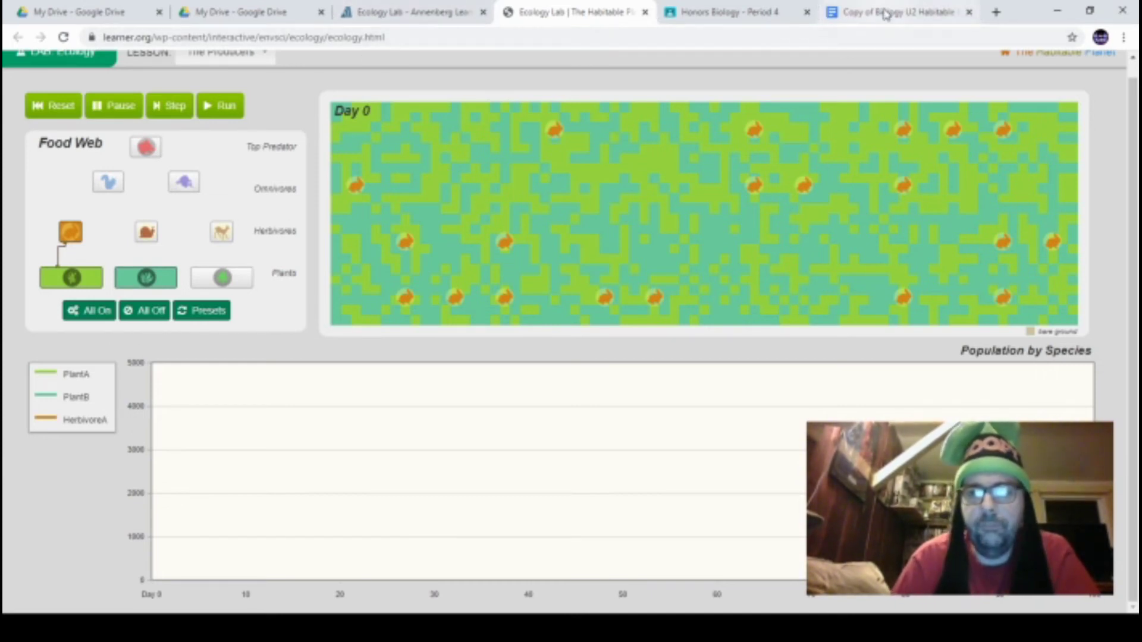
click(736, 12)
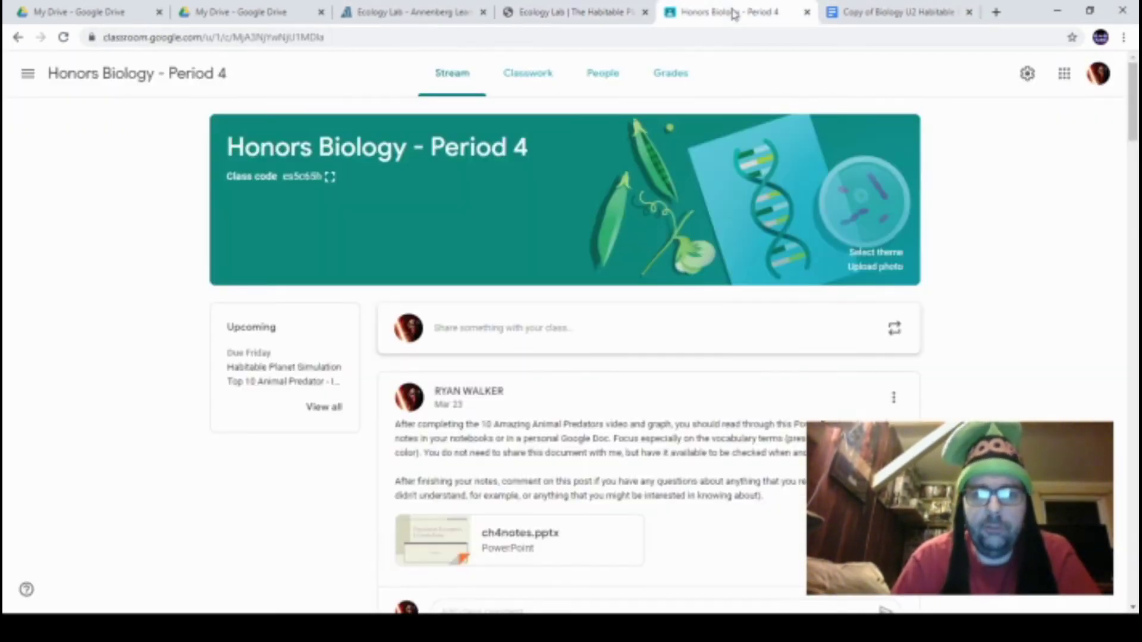
Scroll the handout down to the Lesson 2 tables and back up to Lesson 1 Step 2
click(872, 13)
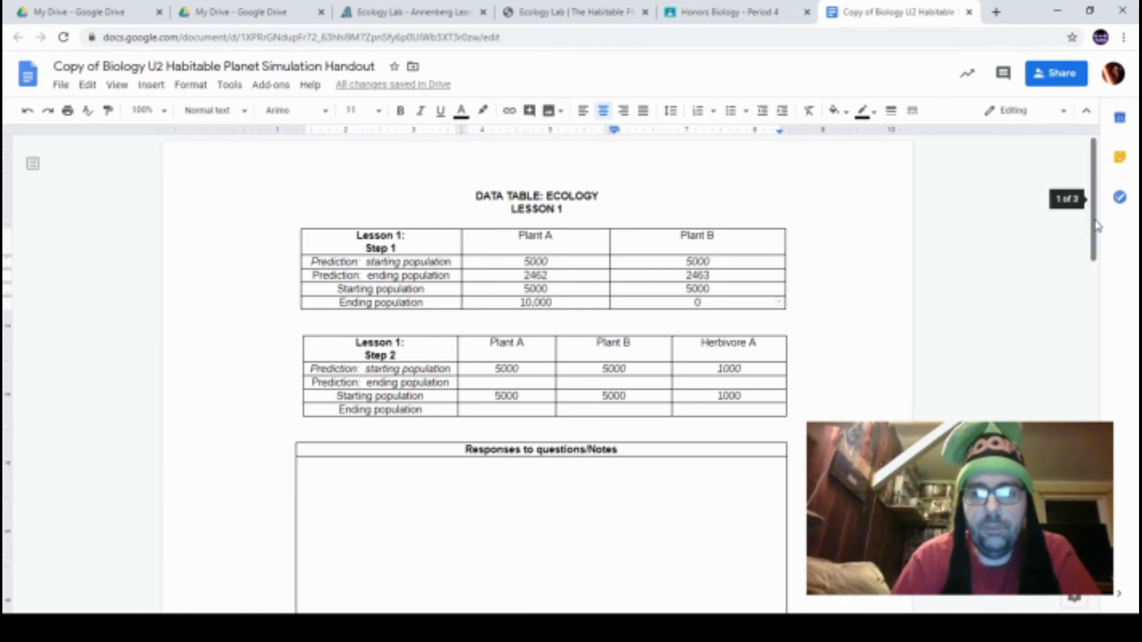
drag(1097, 226, 1097, 373)
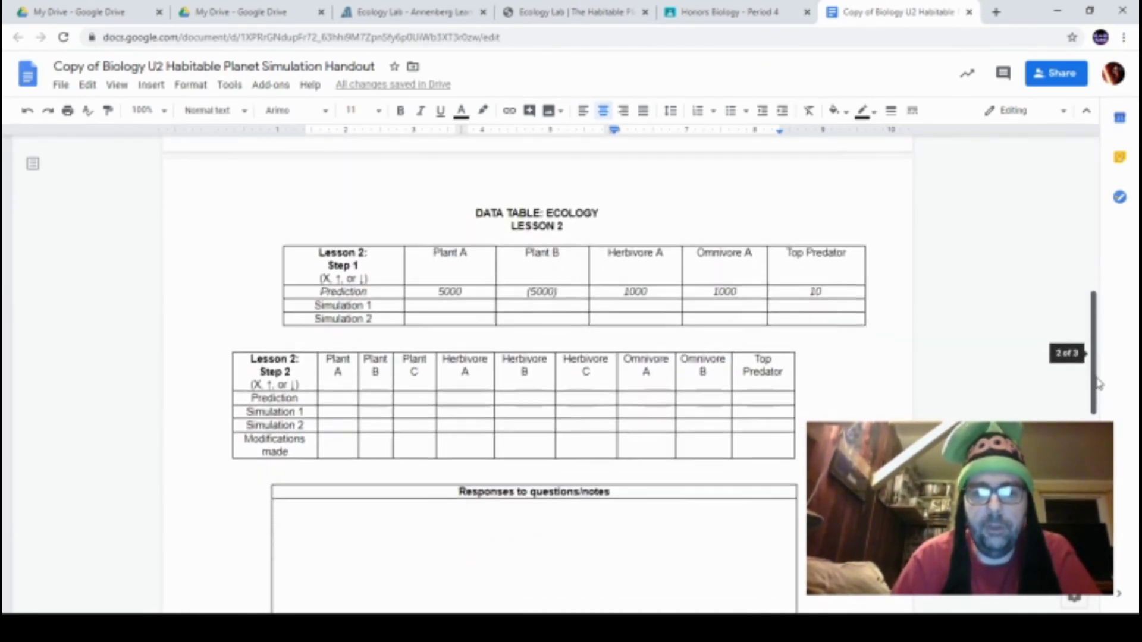
drag(1098, 385, 1098, 390)
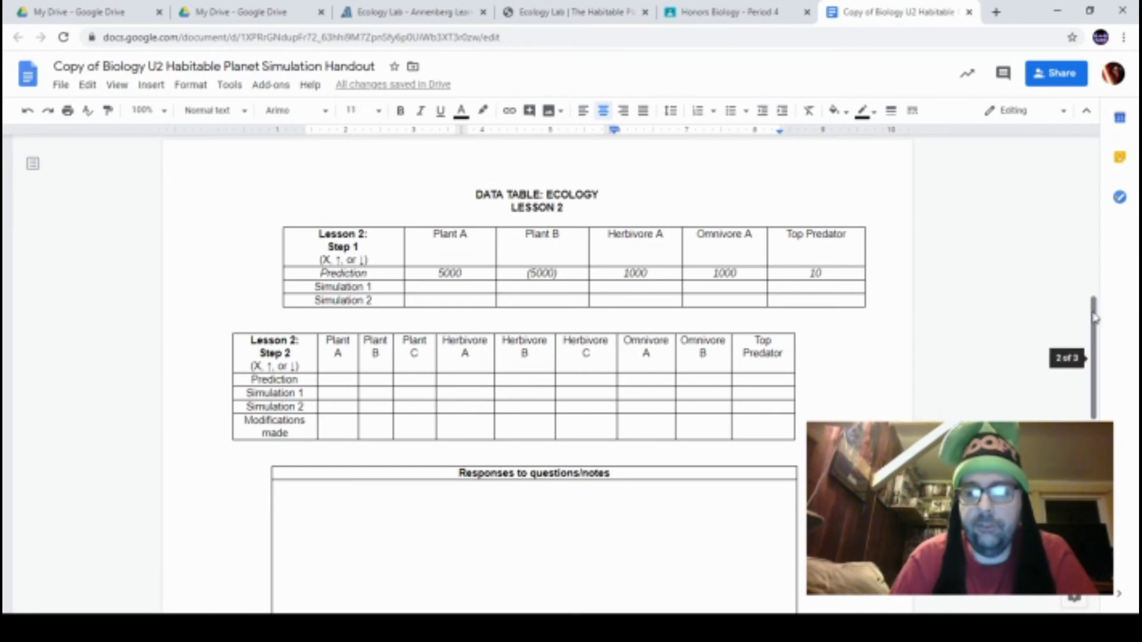
drag(1095, 306, 1090, 214)
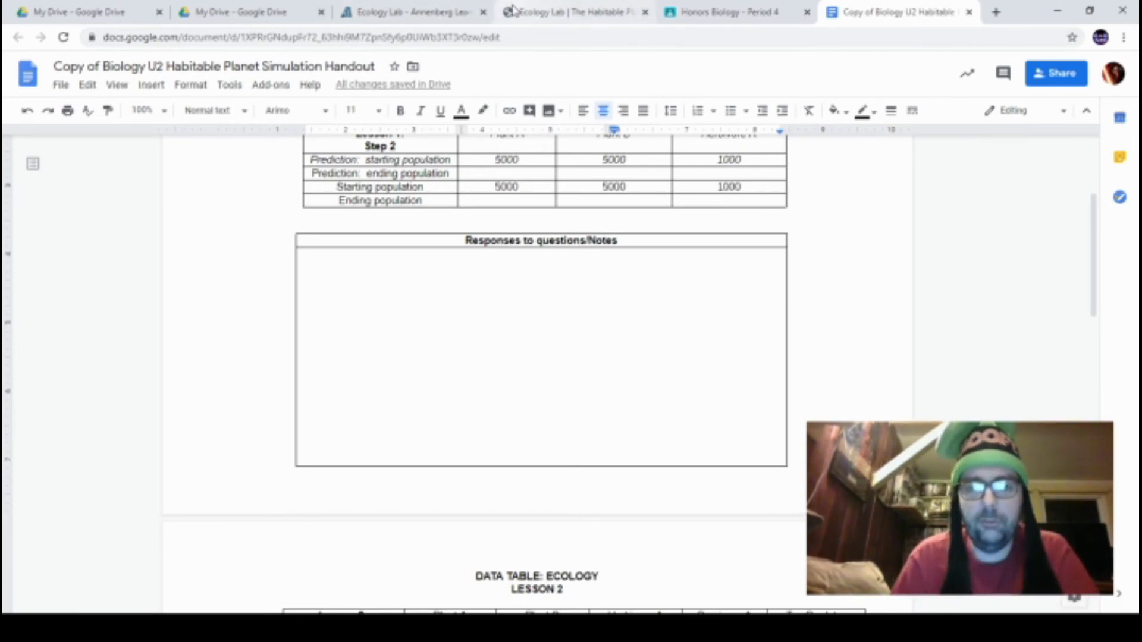
Highlight the questions for The Producers Step 1 and Step 2
click(449, 6)
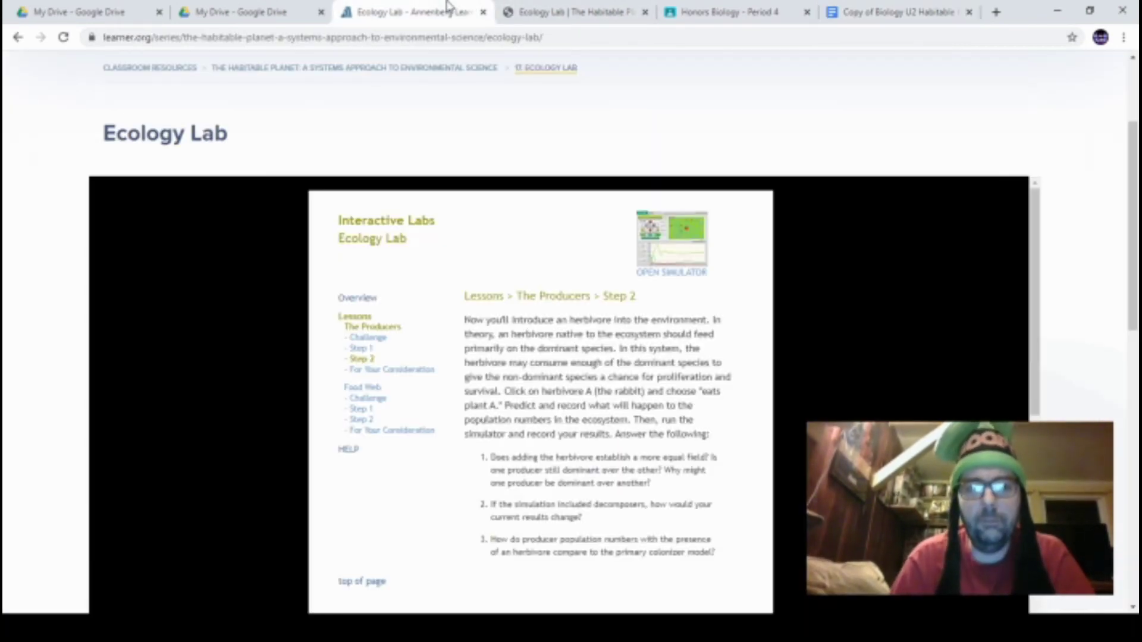
click(361, 349)
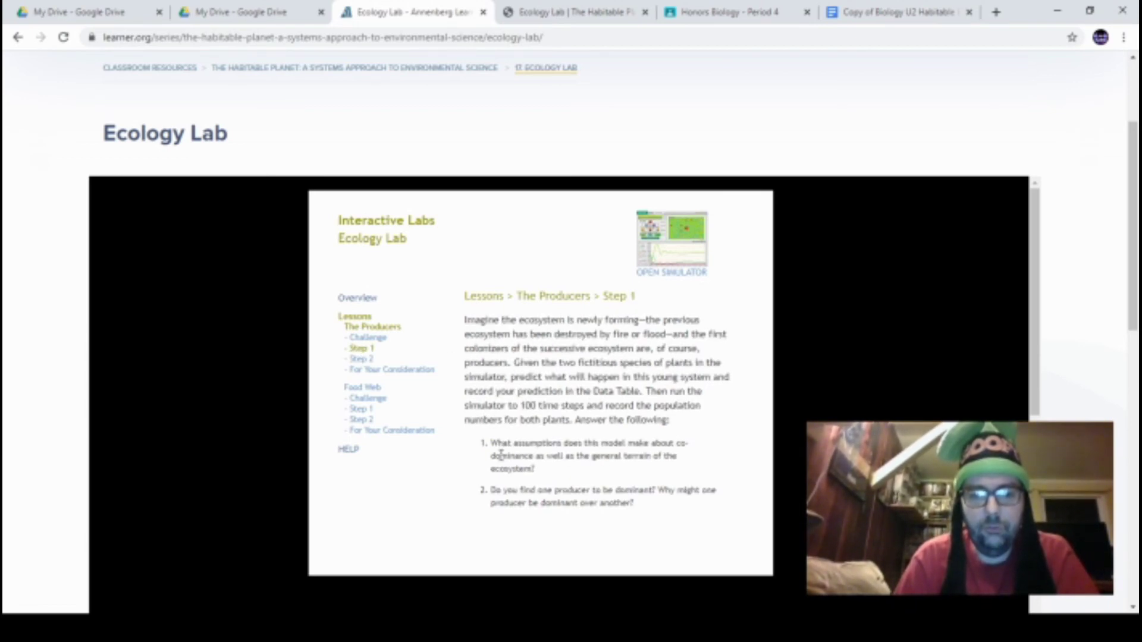
drag(489, 442, 652, 517)
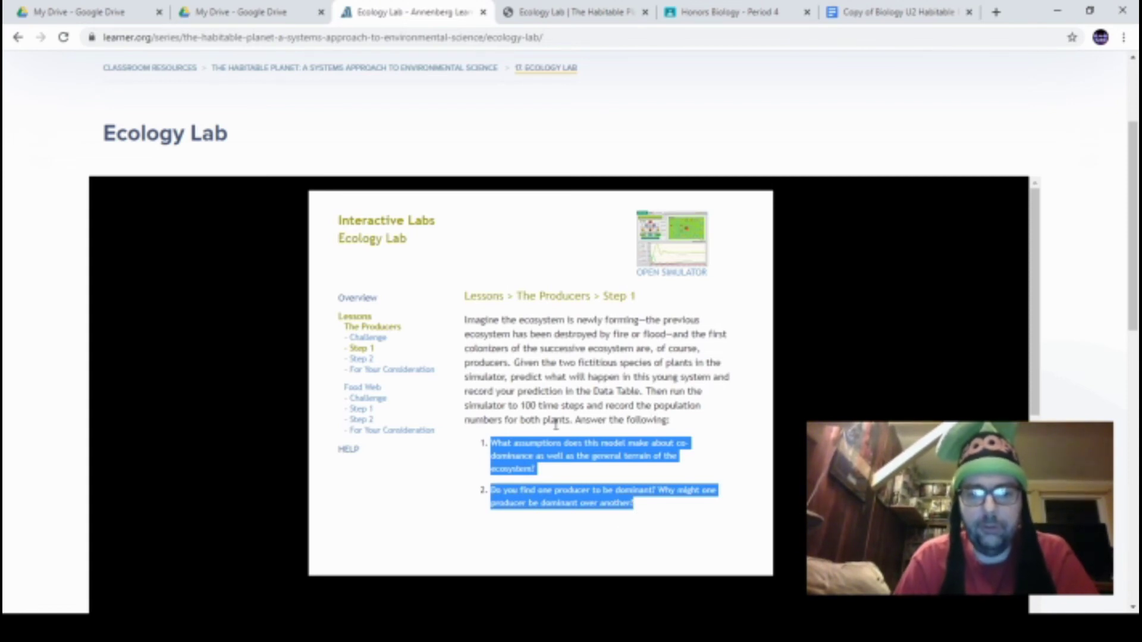
click(364, 359)
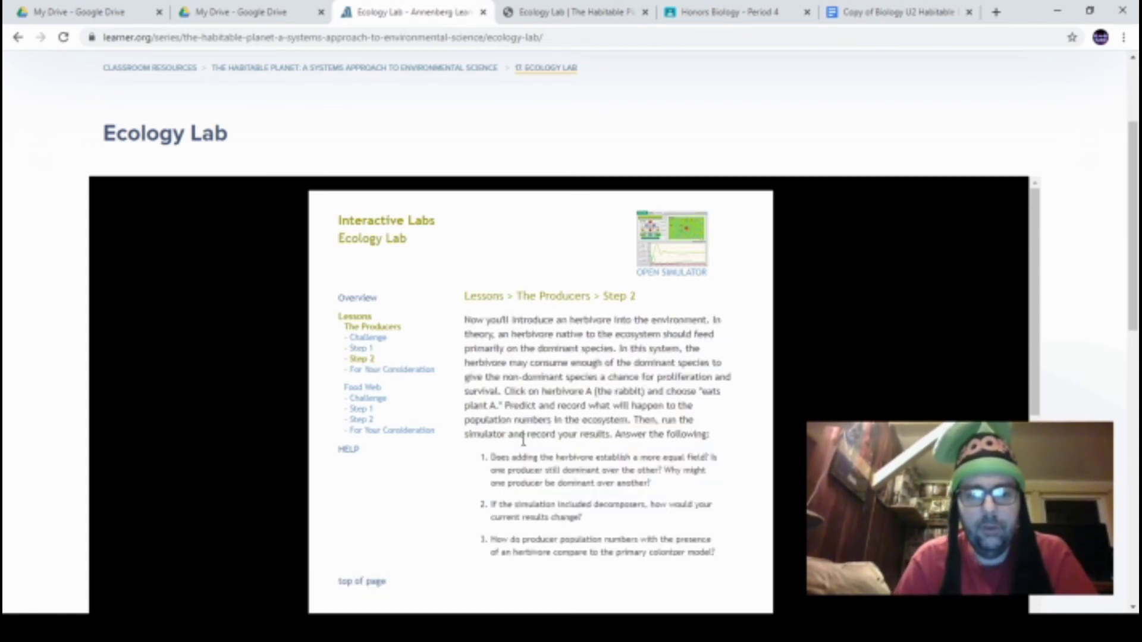
drag(491, 456, 699, 553)
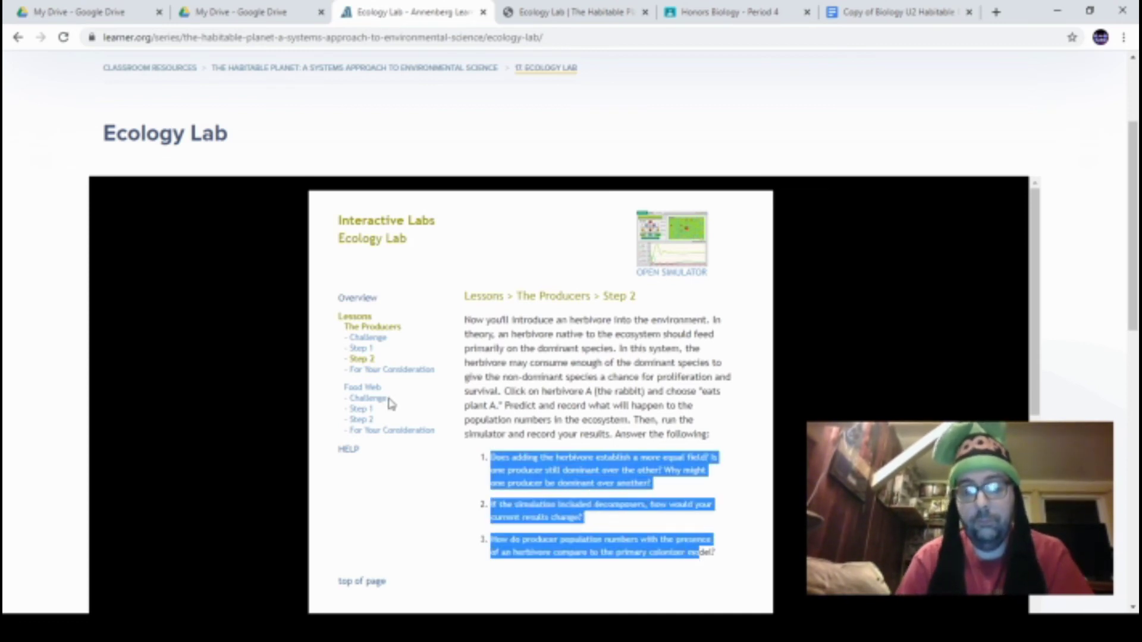
Move through Food Web Step 1 to Step 2 and highlight its three questions
click(360, 409)
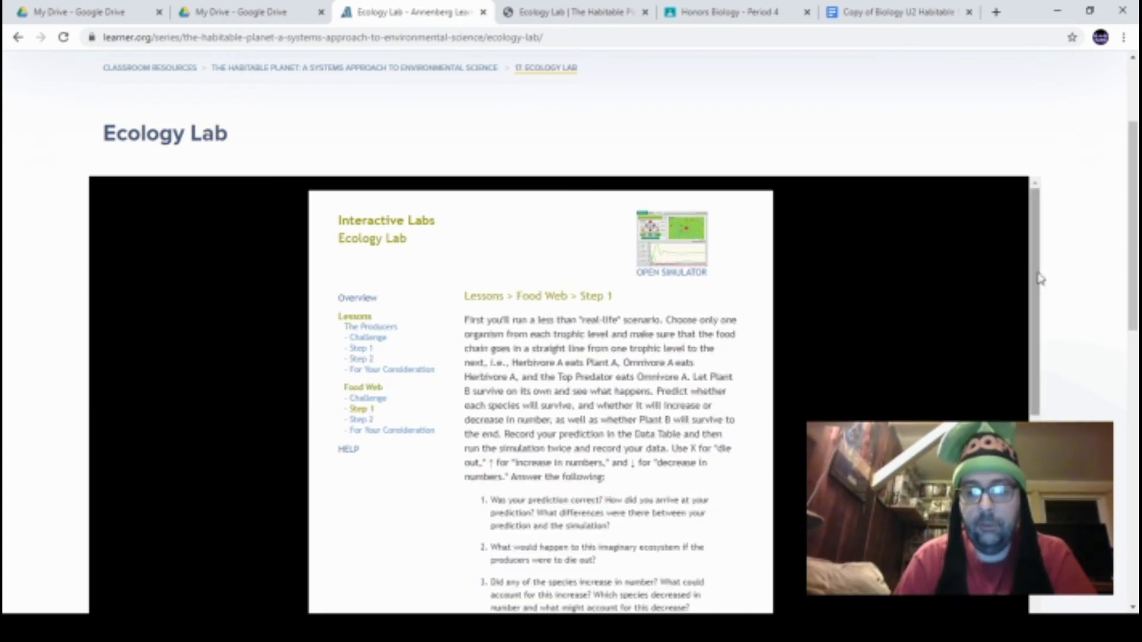
scroll(1038, 278, down, 2)
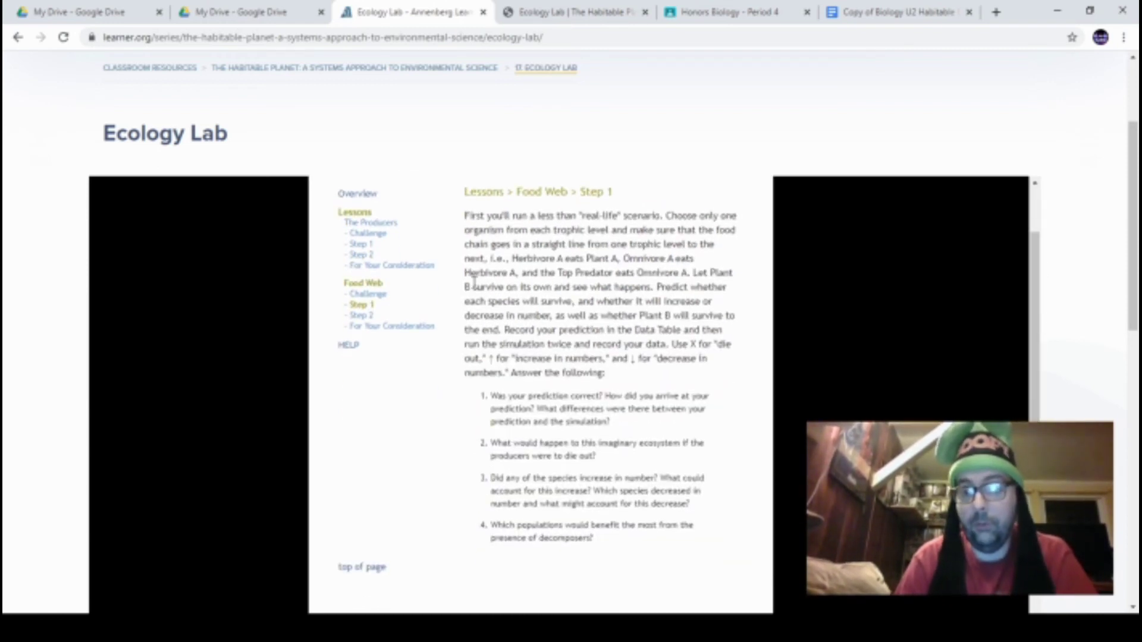
click(376, 317)
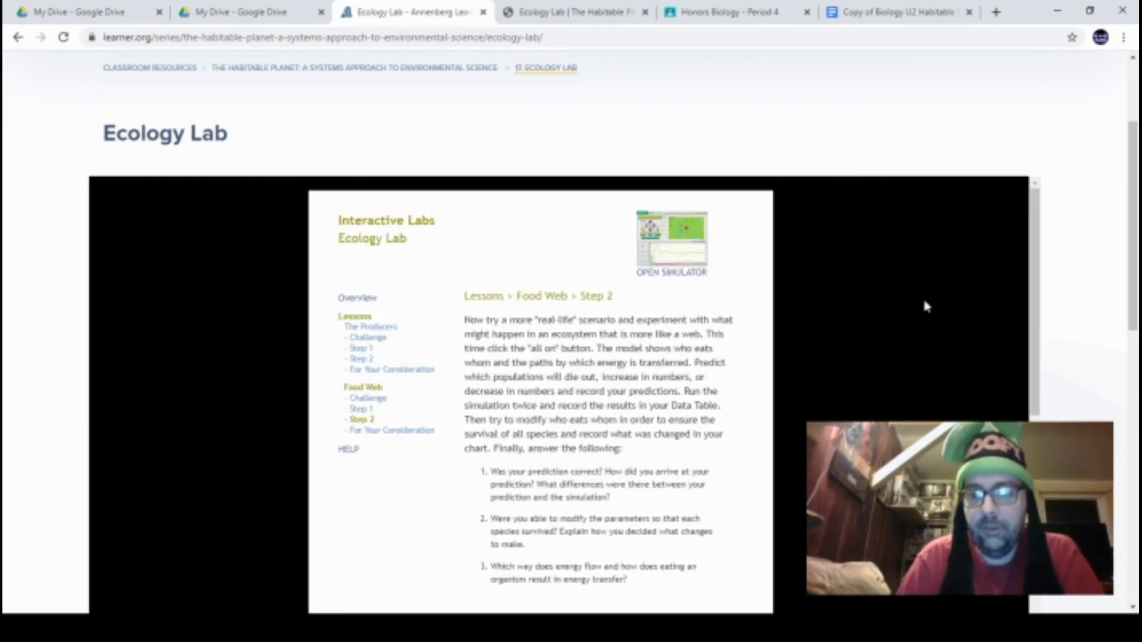
scroll(1036, 297, down, 1)
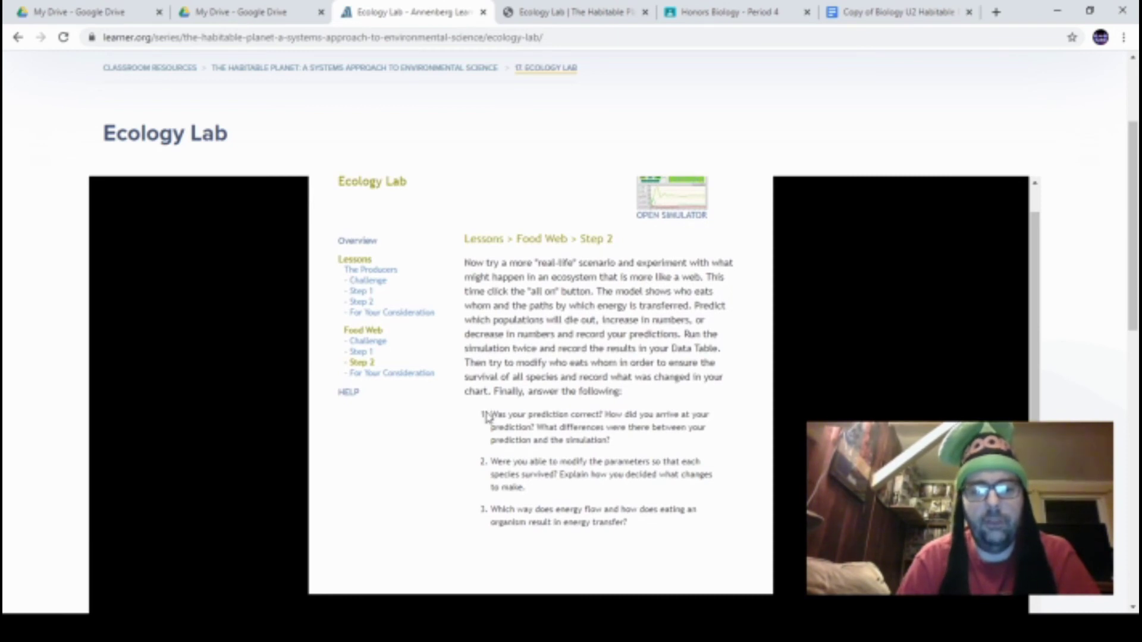
drag(494, 414, 629, 537)
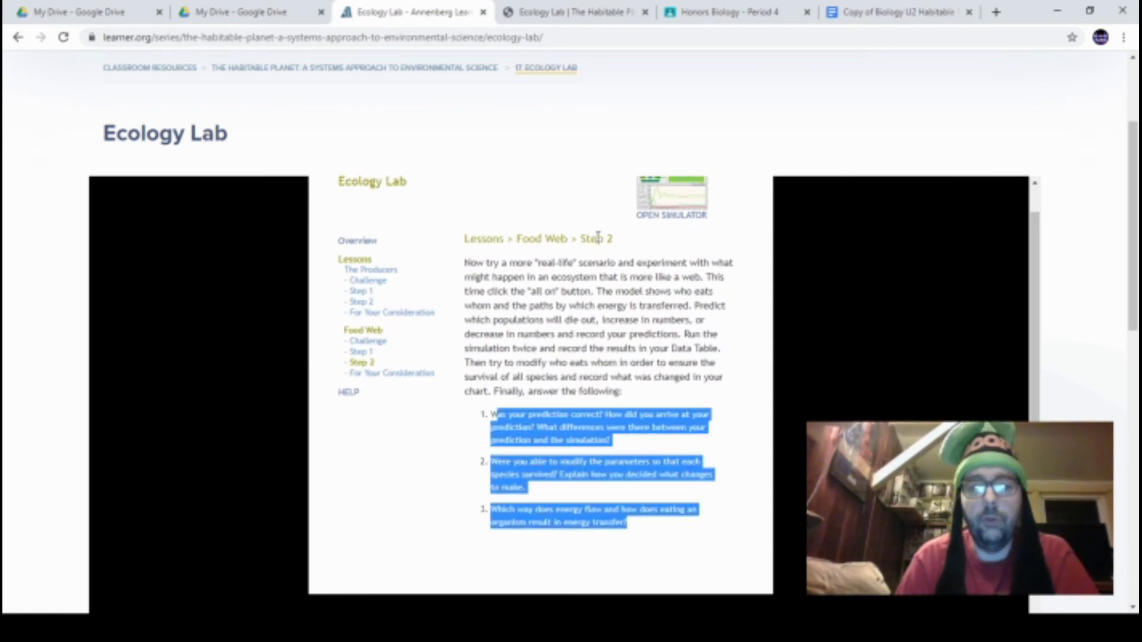
Glance at the Honors Biology class page, then return to the 'Copy of Biology U2 Habitable Planet' handout
click(717, 21)
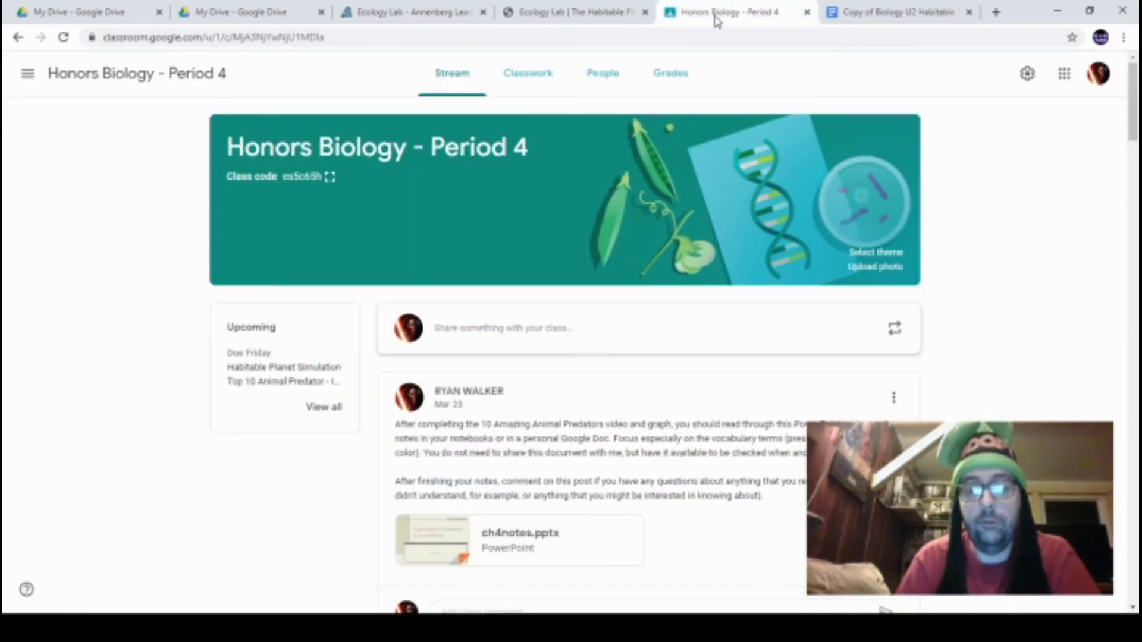
click(838, 12)
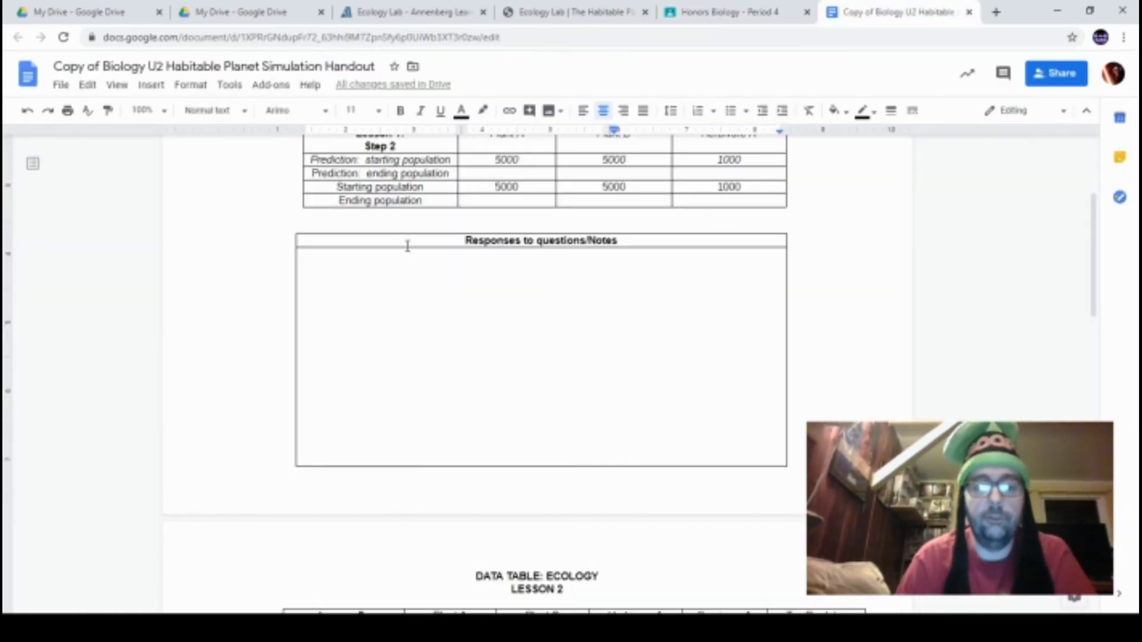